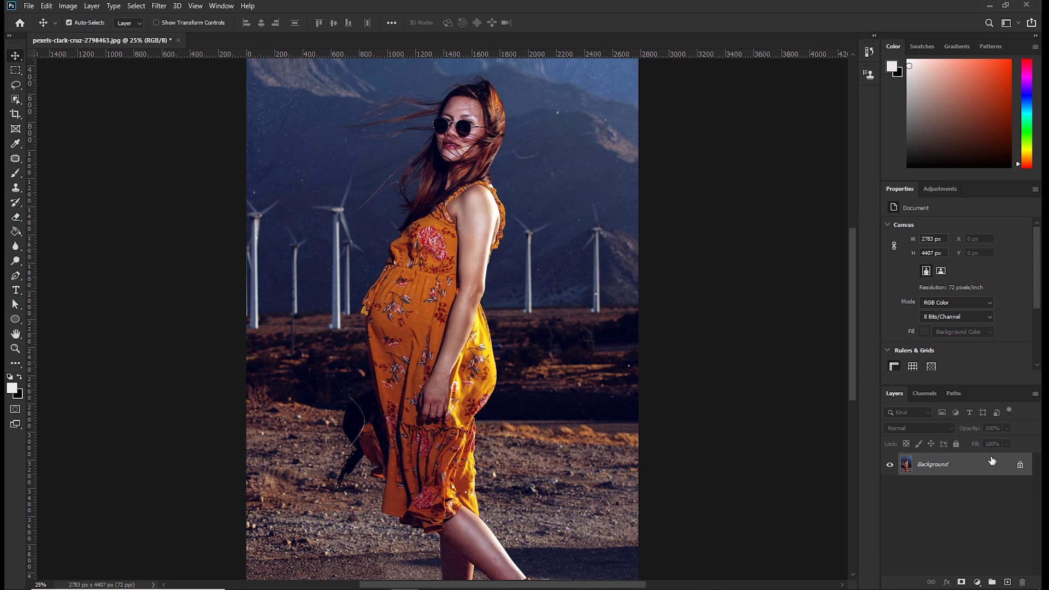
- Duplicate the Background with Ctrl+J and convert the new Layer 1 into a smart object
key("ctrl+j")
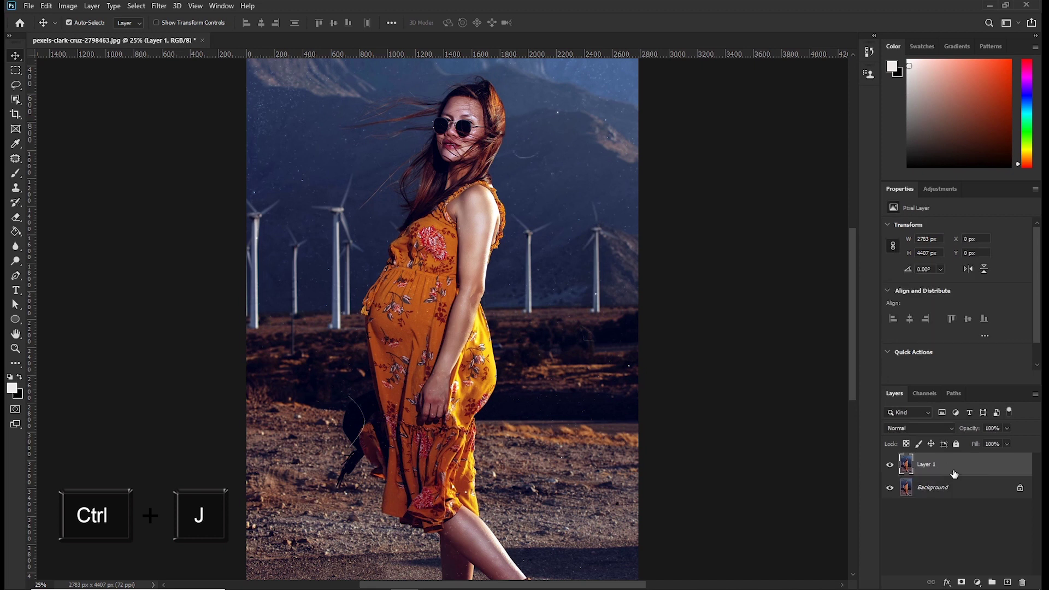
right_click(949, 463)
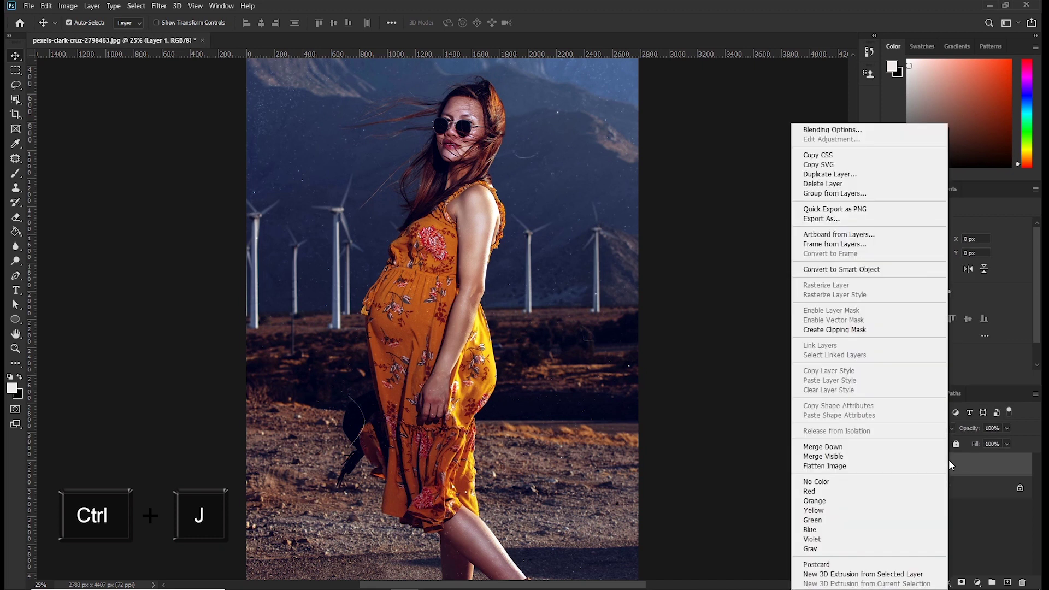
left_click(852, 271)
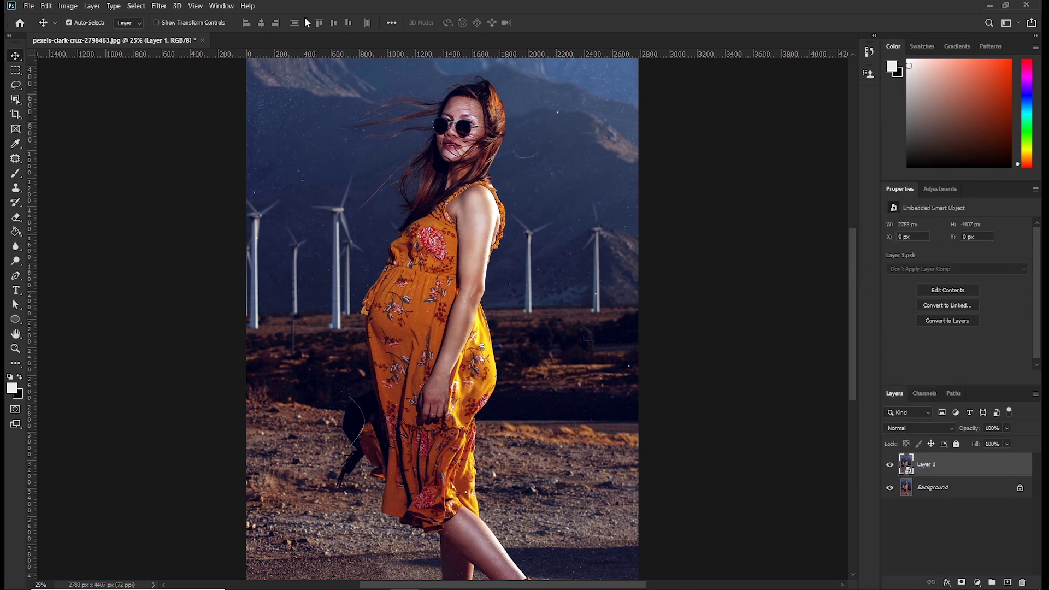
- In Liquify, paint a freeze mask with a smaller brush over the windmills and ground on both sides of the woman
left_click(159, 6)
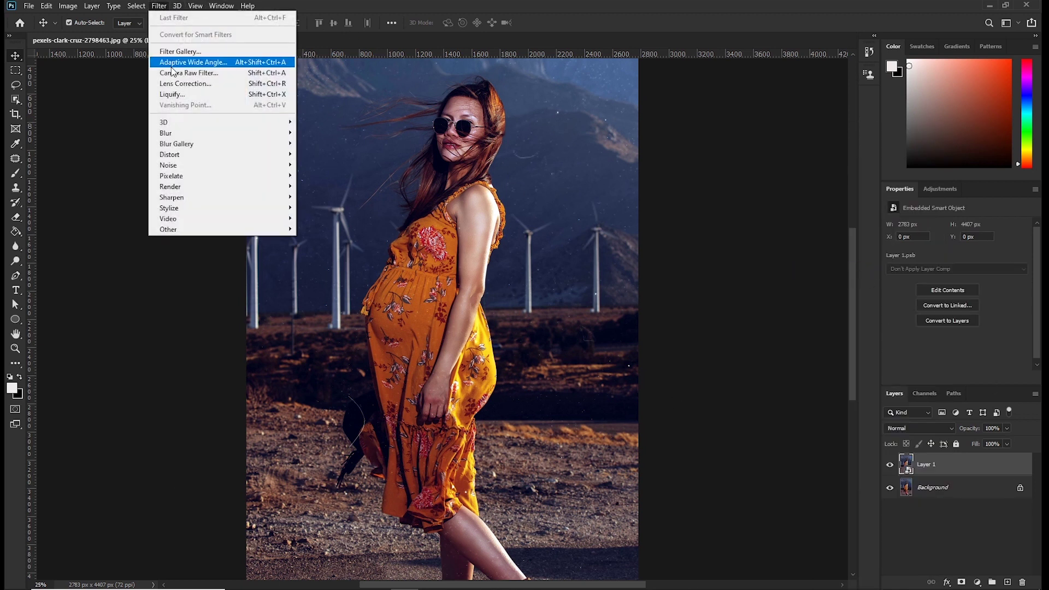
left_click(173, 96)
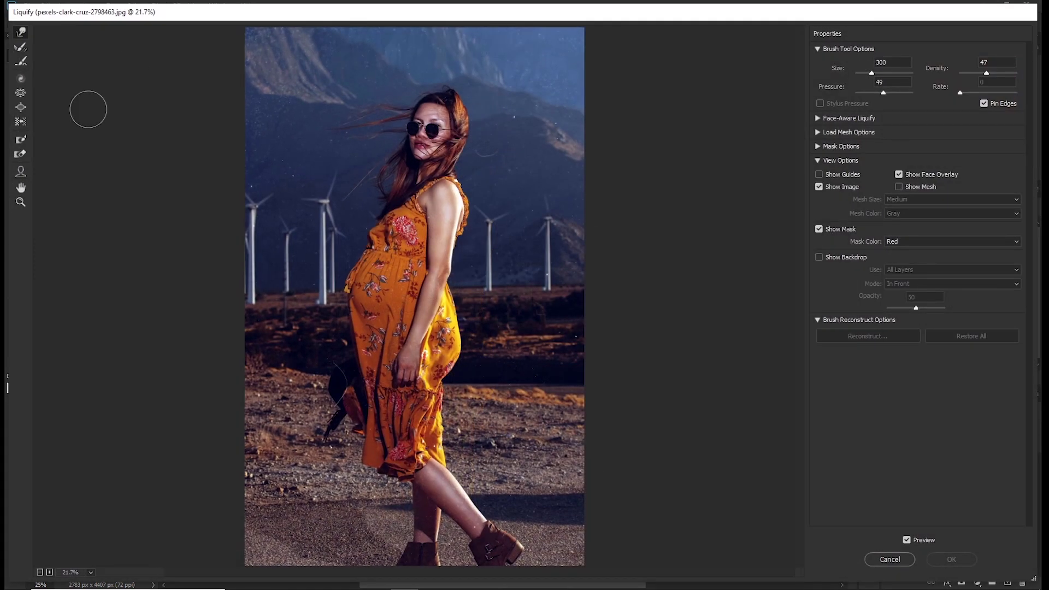
left_click(26, 140)
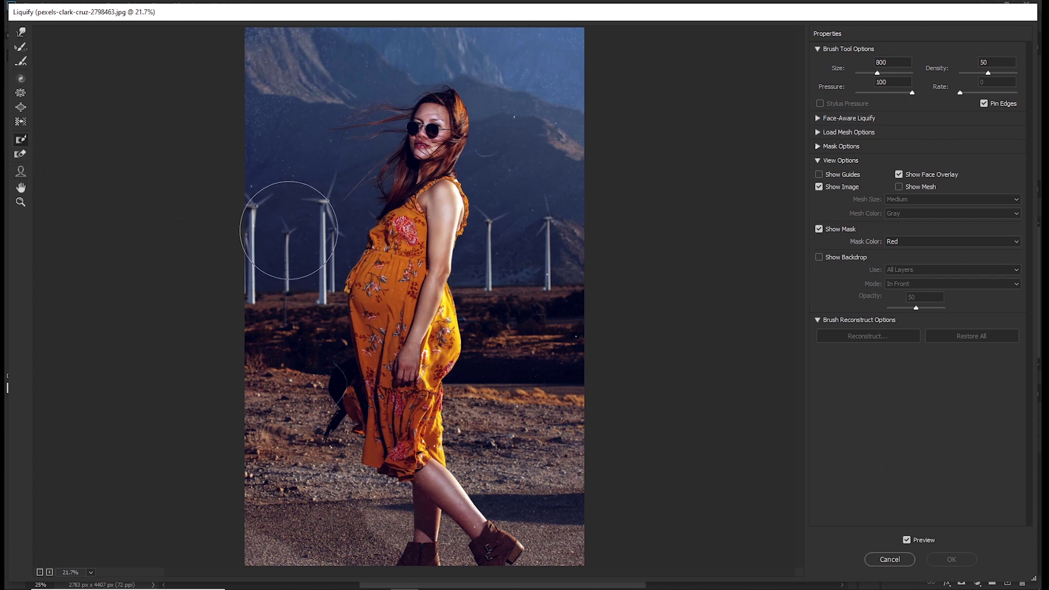
key("bracketleft")
key("bracketleft")
key("bracketleft")
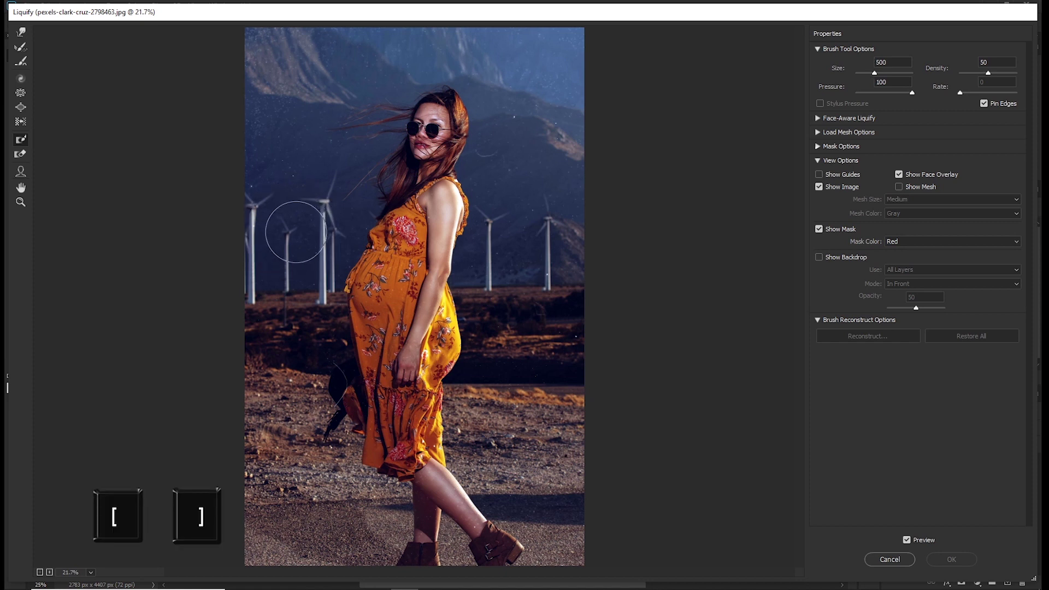
mouse_move(308, 227)
left_mouse_down()
mouse_move(307, 253)
mouse_move(307, 230)
mouse_move(278, 284)
mouse_move(311, 226)
mouse_move(300, 284)
mouse_move(309, 259)
mouse_move(306, 380)
mouse_move(304, 356)
mouse_move(302, 332)
mouse_move(317, 421)
mouse_move(308, 374)
mouse_move(322, 379)
mouse_move(328, 406)
mouse_move(300, 369)
mouse_move(268, 362)
mouse_move(295, 437)
left_mouse_up()
mouse_move(513, 290)
left_mouse_down()
mouse_move(488, 394)
mouse_move(501, 351)
mouse_move(499, 239)
mouse_move(510, 336)
mouse_move(489, 402)
left_mouse_up()
mouse_move(314, 158)
left_mouse_down()
mouse_move(322, 241)
mouse_move(303, 340)
left_mouse_up()
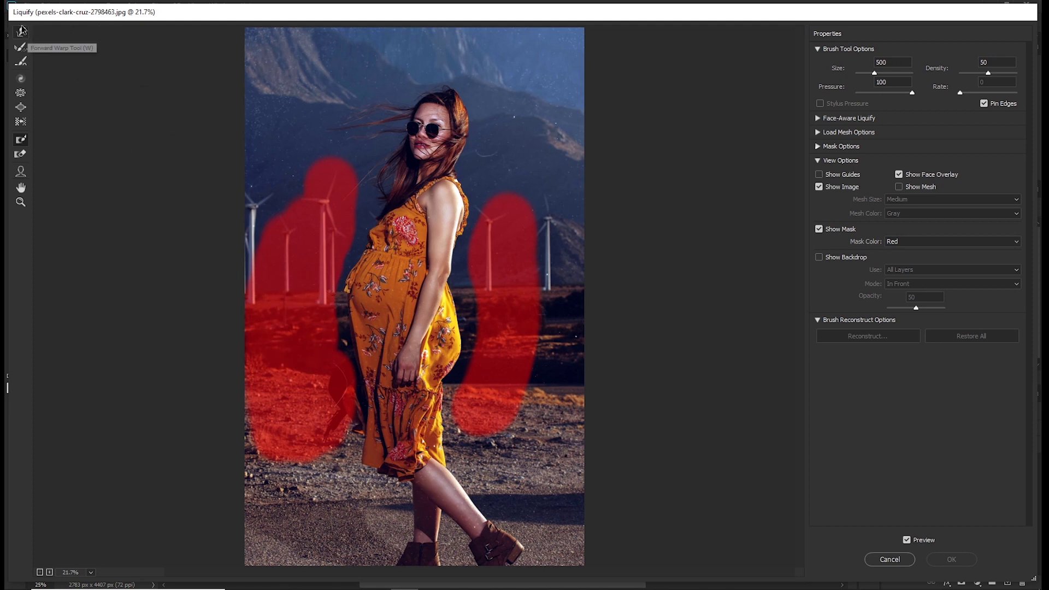
- With Forward Warp at slightly lower density and size 500, push the belly inward
left_click(20, 30)
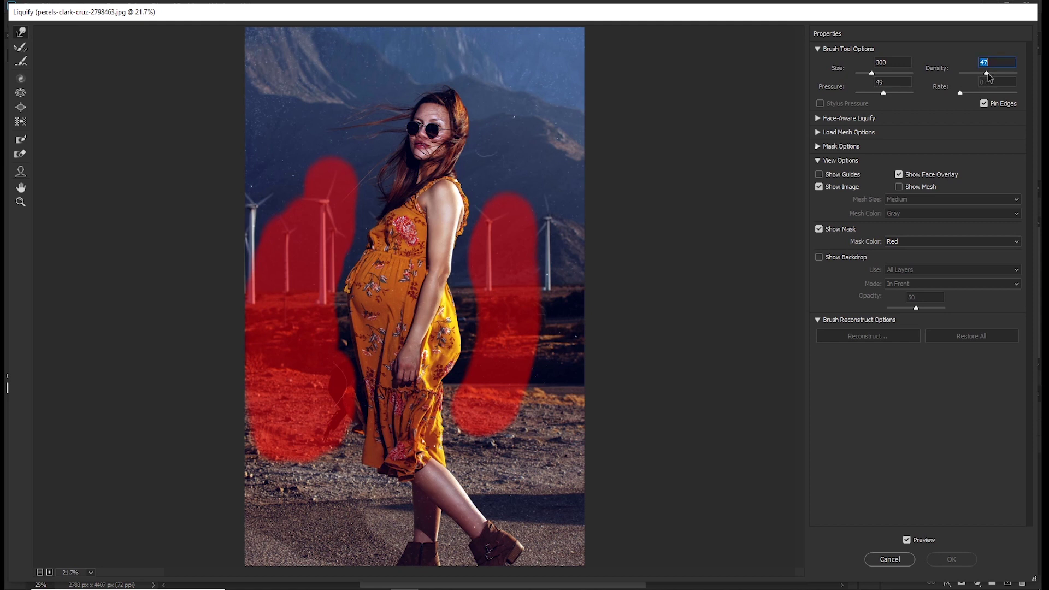
left_click_drag(989, 73, 987, 73)
key("bracketright")
key("bracketright")
key("bracketright")
key("bracketright")
key("bracketright")
key("bracketright")
mouse_move(356, 286)
left_mouse_down()
mouse_move(358, 362)
mouse_move(360, 290)
left_mouse_up()
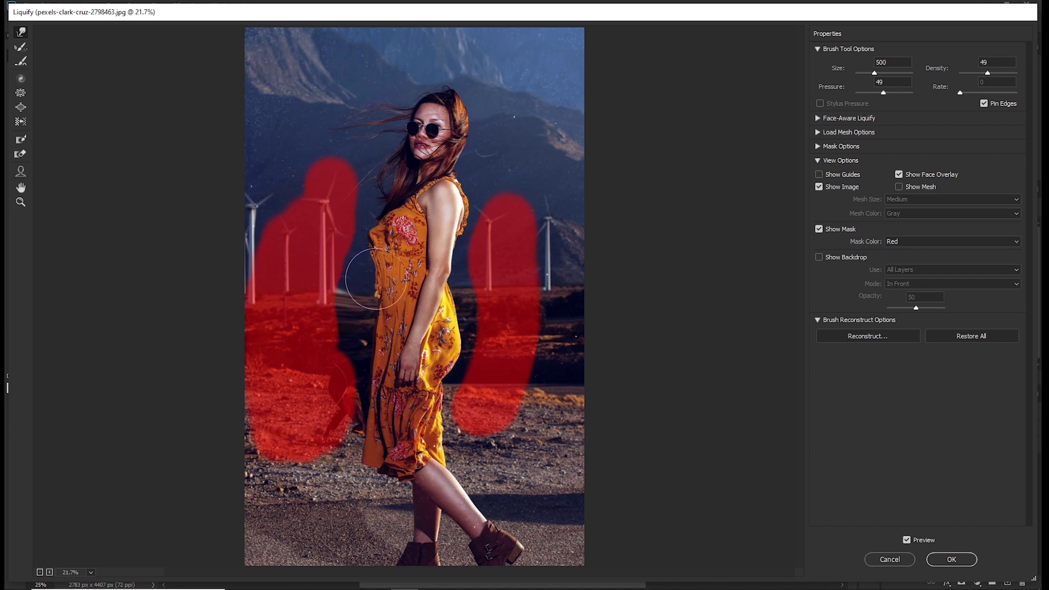
- Push the dress's left edge inward and reduce the warp brush to size 300
left_click_drag(369, 249, 377, 237)
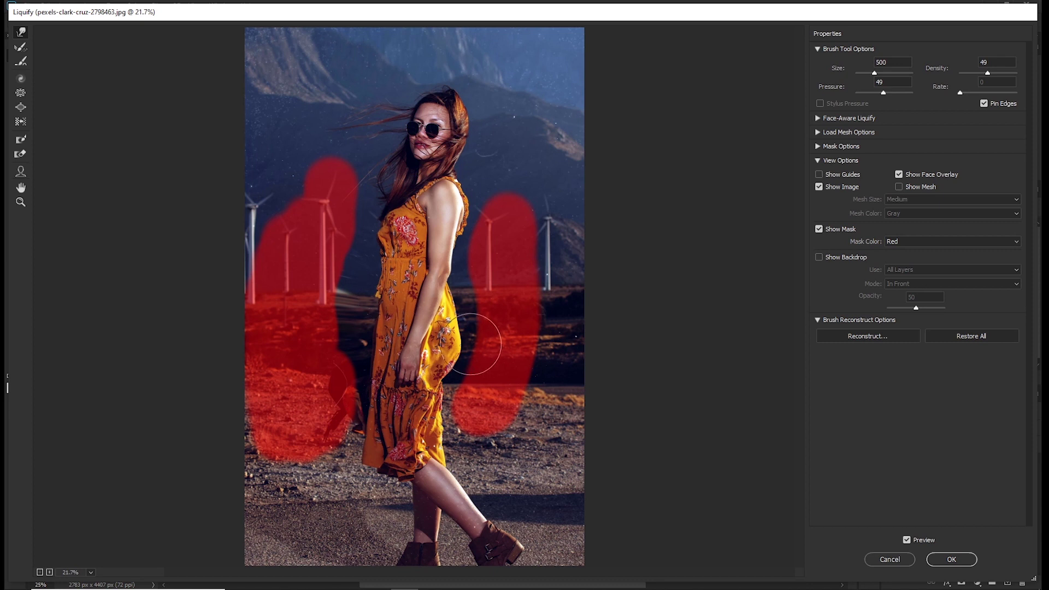
key("bracketleft")
key("bracketleft")
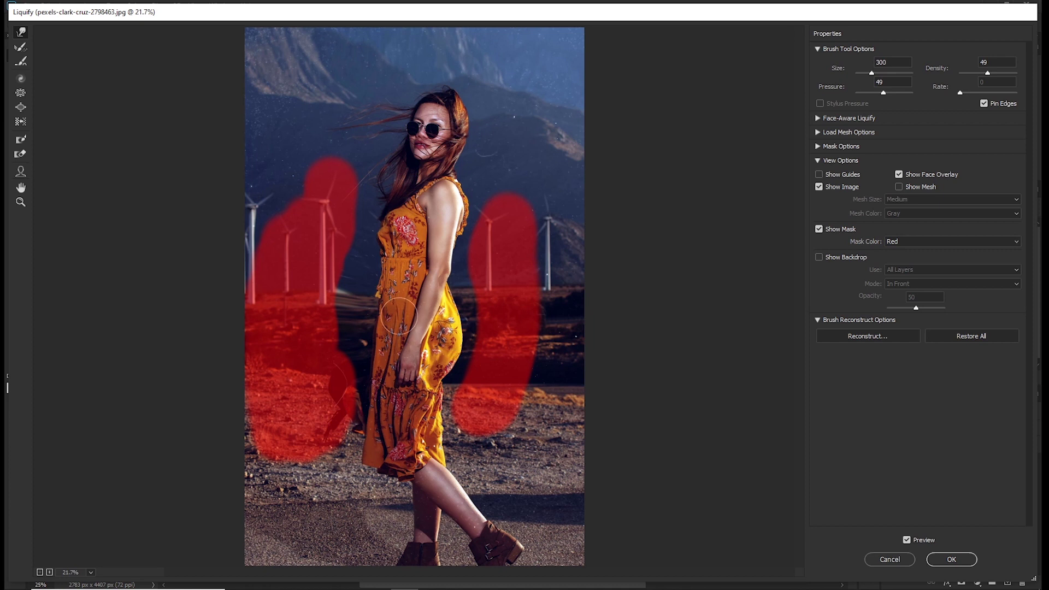
- Apply Liquify as a smart filter and toggle Layer 1's visibility to compare with the original
left_click(951, 559)
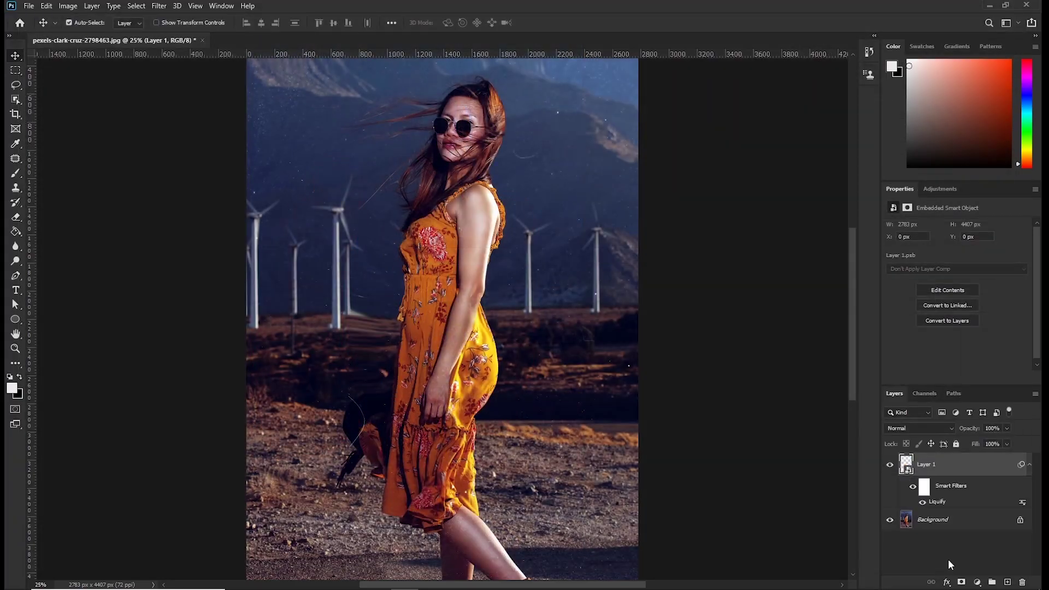
left_click(889, 466)
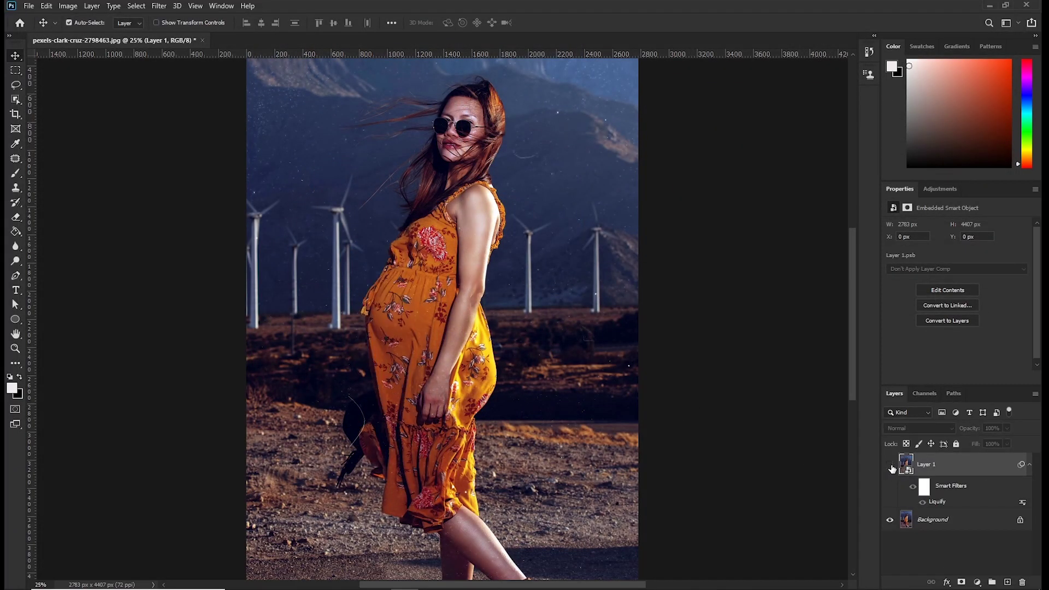
left_click(890, 466)
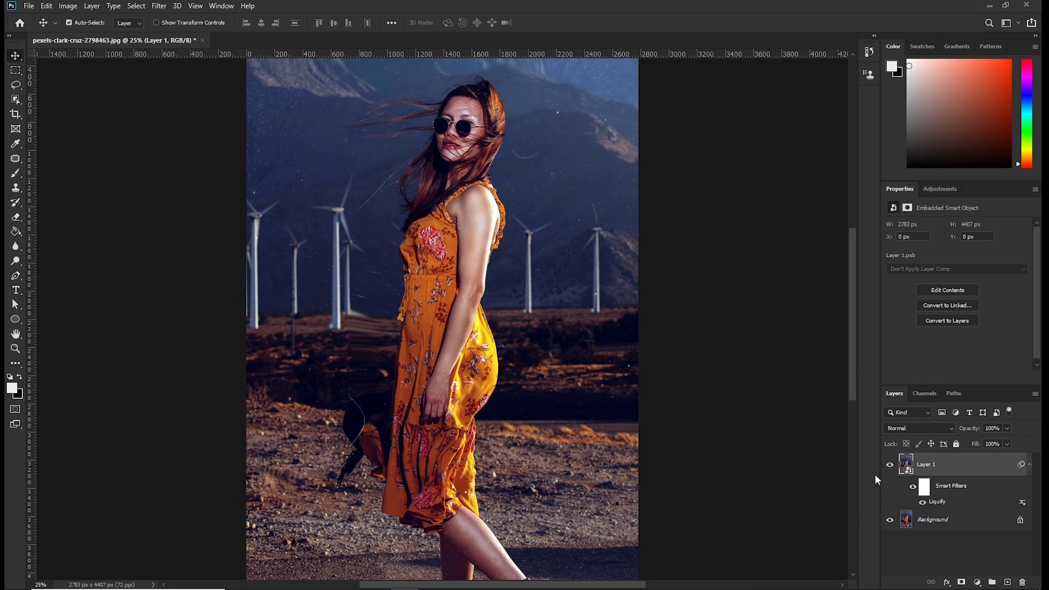
- Reopen the Liquify filter, push the dress's upper left edge inward with a smaller brush, and reapply
double_click(935, 502)
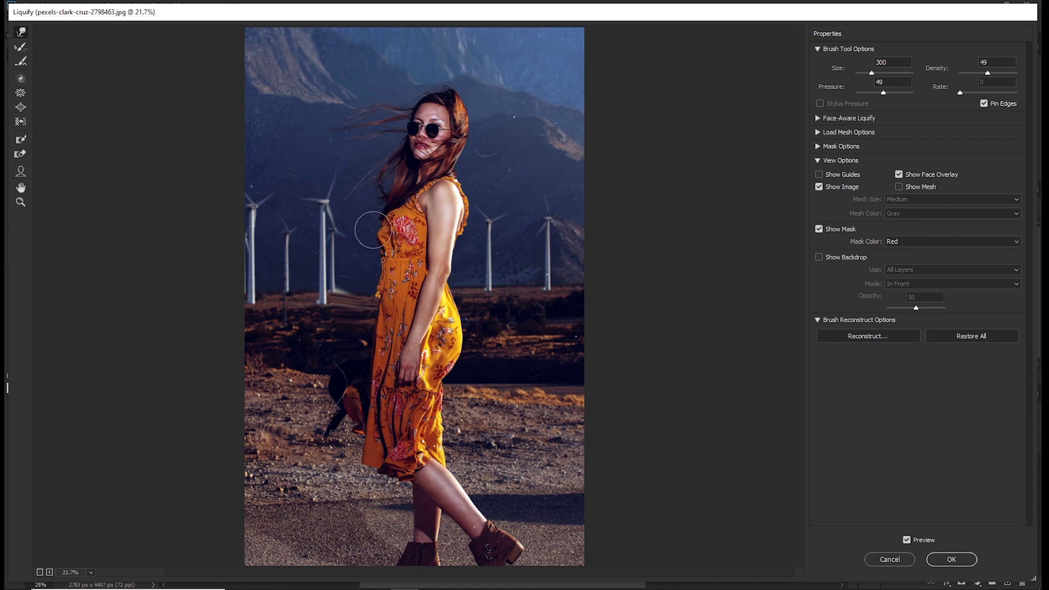
scroll(370, 229, "up", 5, "alt")
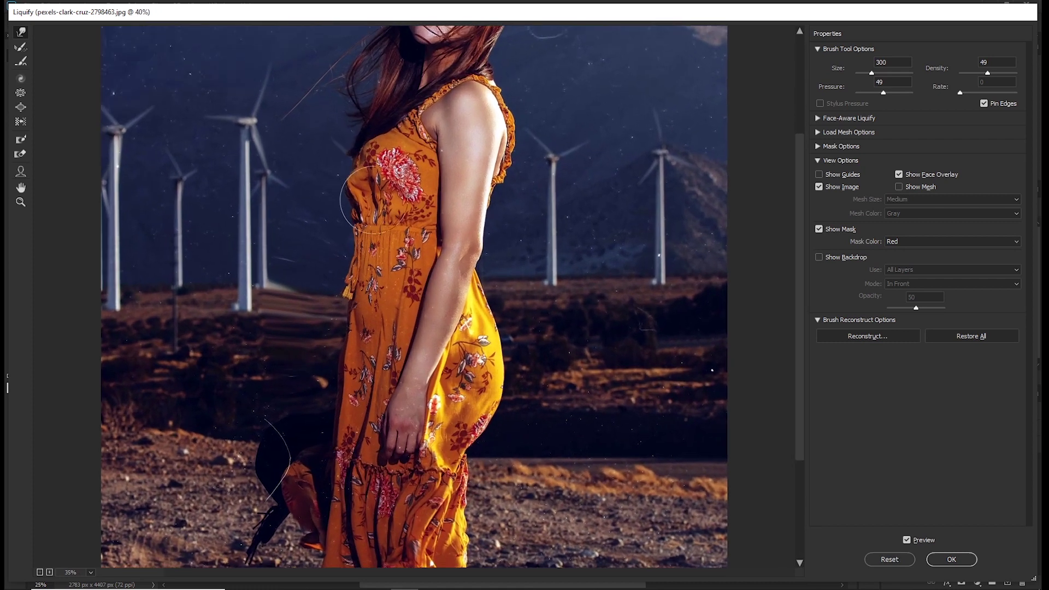
scroll(373, 200, "up", 3)
left_click_drag(323, 98, 353, 224)
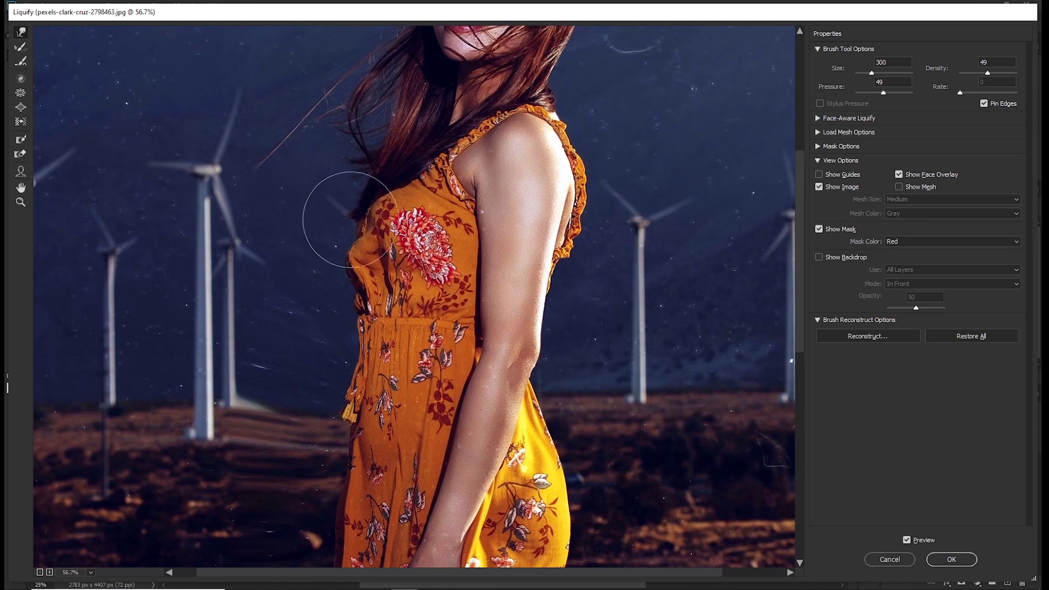
key("bracketleft")
key("bracketleft")
key("bracketleft")
key("bracketleft")
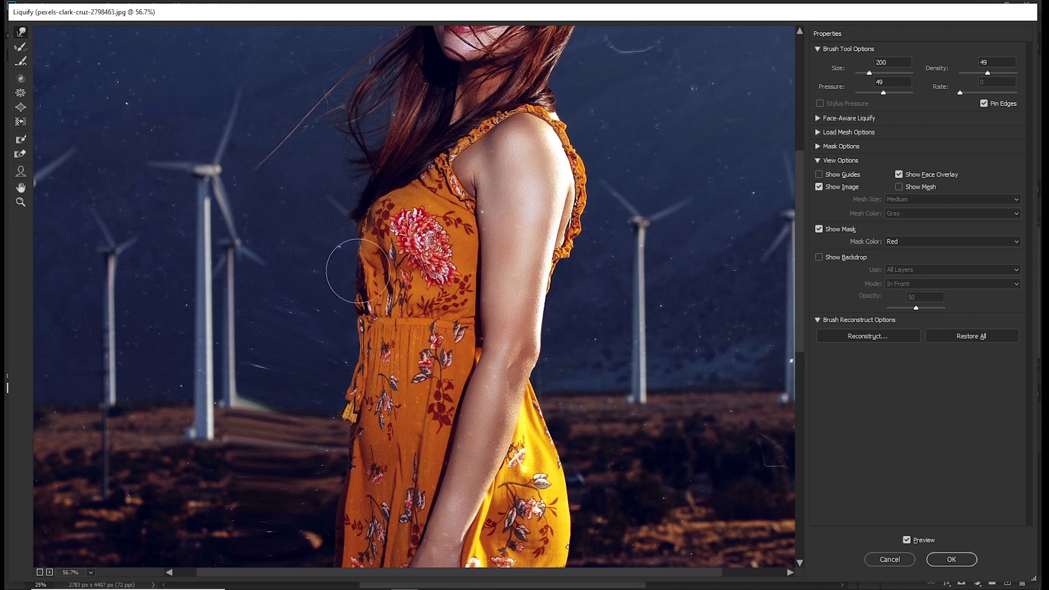
mouse_move(358, 271)
left_mouse_down()
mouse_move(344, 257)
mouse_move(332, 276)
mouse_move(351, 246)
mouse_move(344, 295)
mouse_move(365, 245)
mouse_move(349, 252)
mouse_move(346, 300)
mouse_move(346, 218)
left_mouse_up()
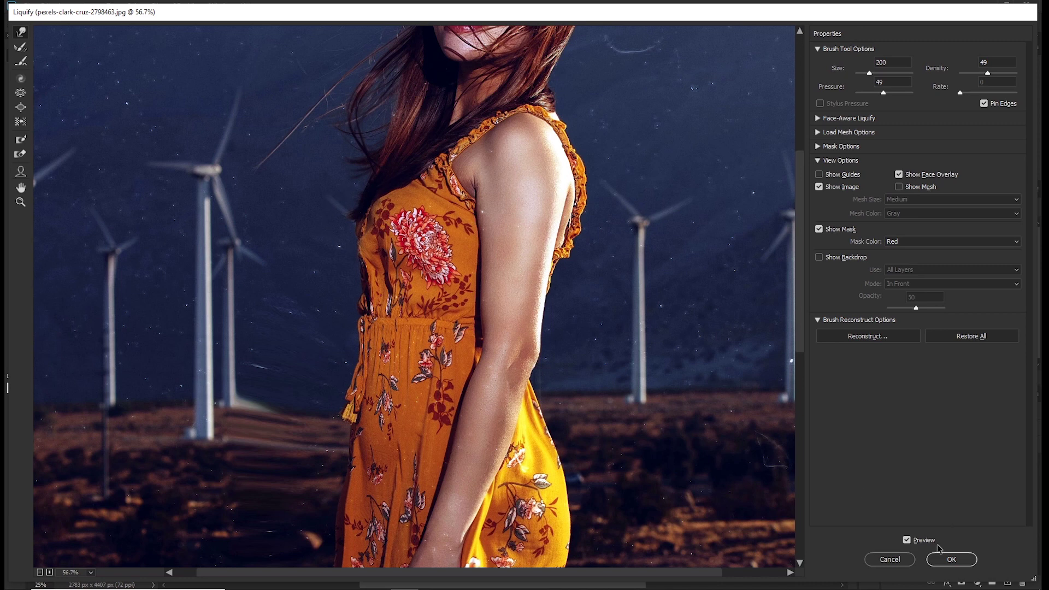
left_click(951, 559)
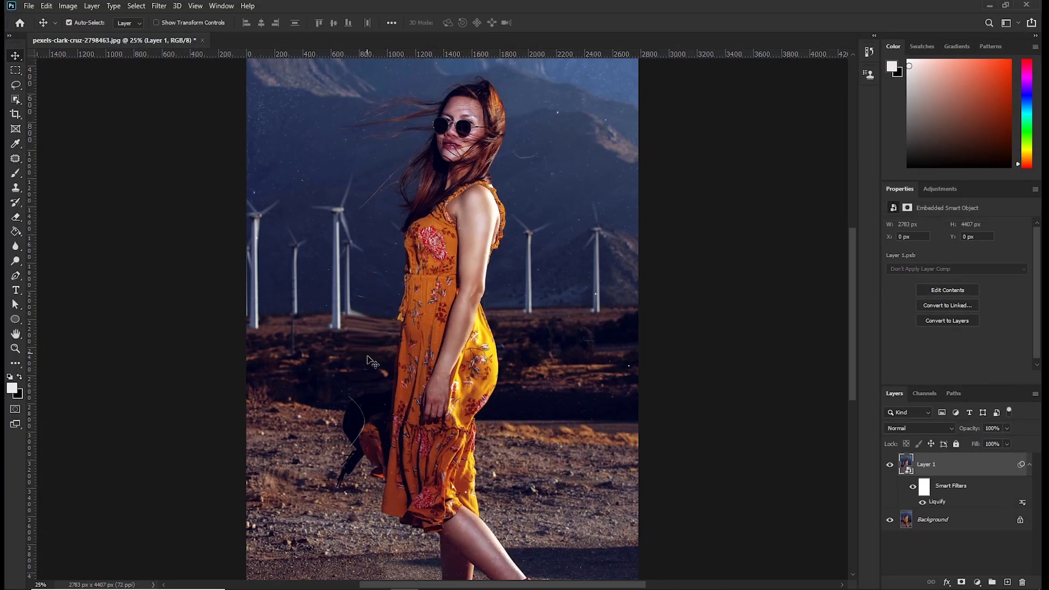
- Zoom in and out to inspect the warped background beside the waist
scroll(371, 364, "up", 5)
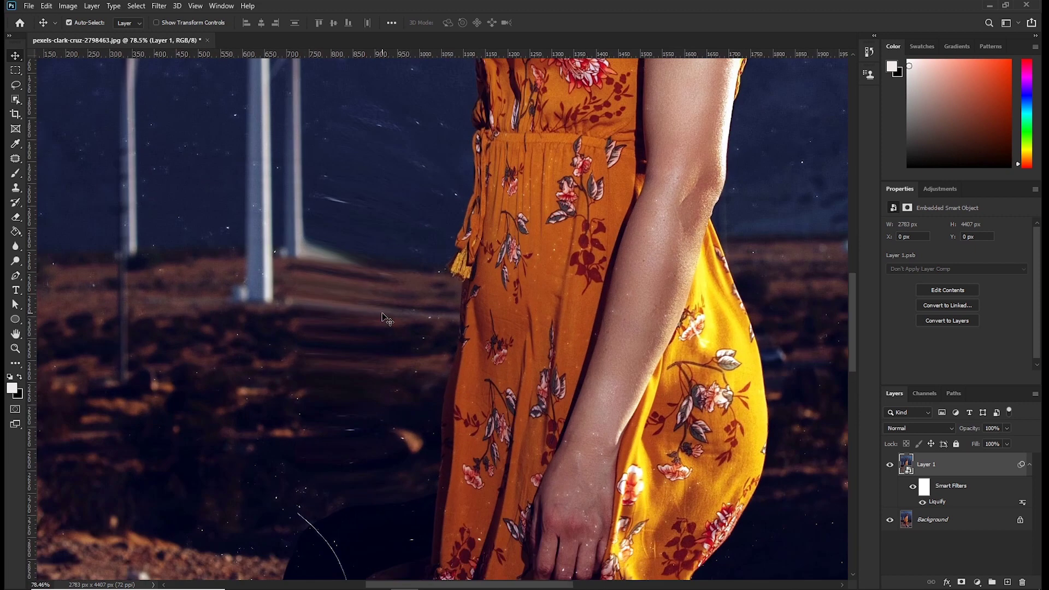
scroll(383, 317, "down", 2)
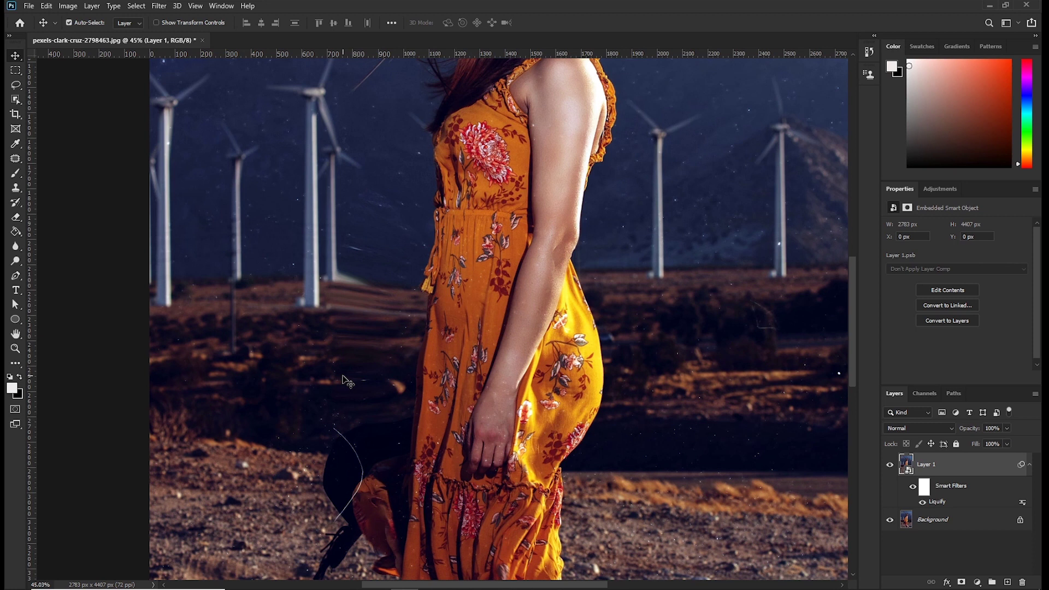
scroll(346, 381, "down", 2)
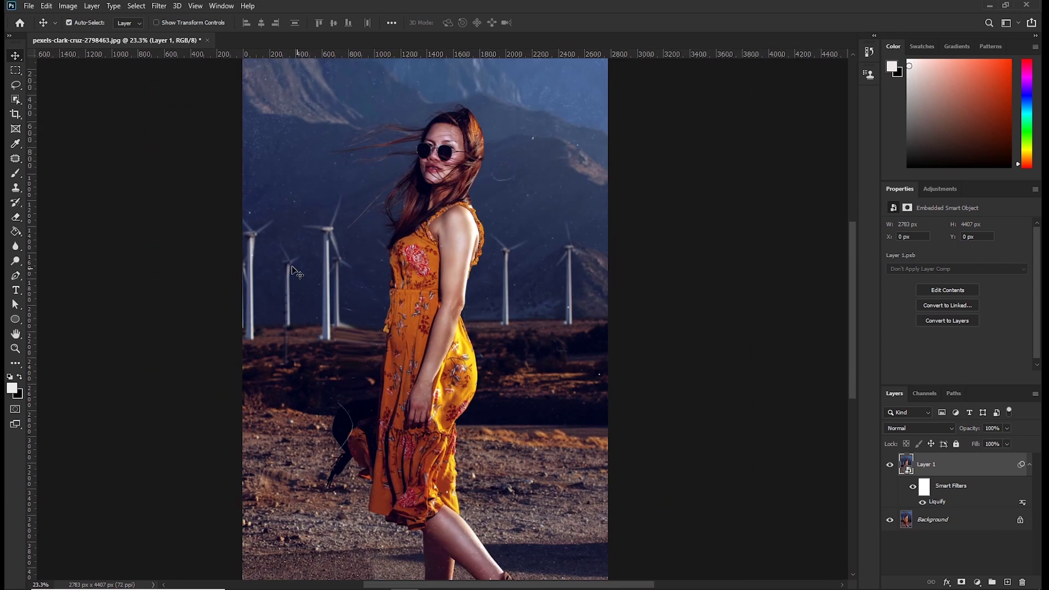
- With the Pen tool, trace a path down the dress edge and around the tassel
left_click(16, 276)
scroll(371, 405, "up", 5)
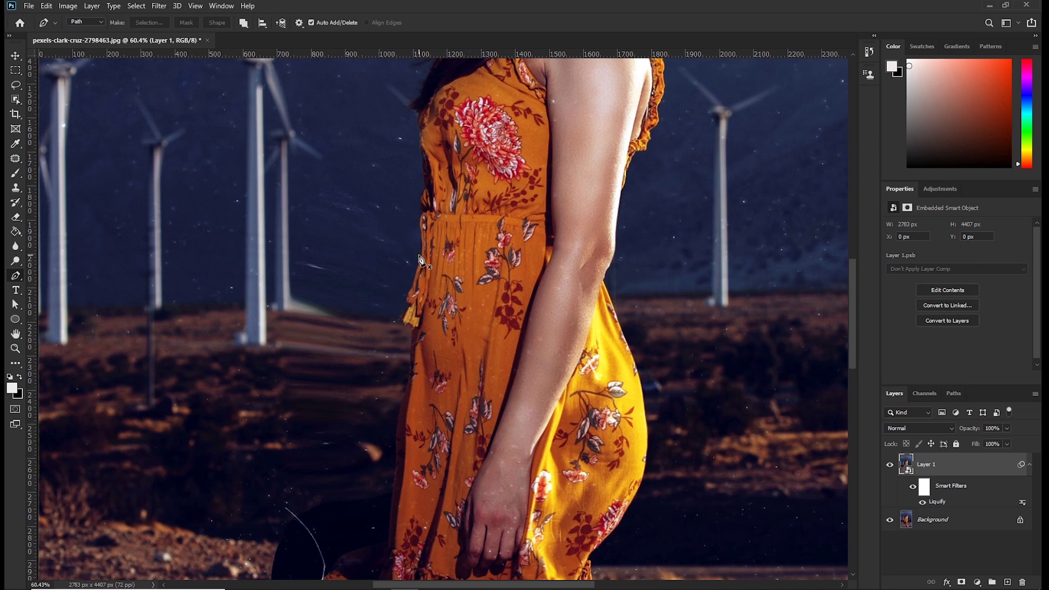
scroll(421, 261, "up", 2)
left_click(418, 195)
scroll(410, 147, "up", 3)
left_click_drag(427, 255, 417, 283)
left_click_drag(405, 334, 397, 356)
left_click(374, 456)
left_click(400, 475)
left_click_drag(402, 481, 494, 115)
left_click_drag(487, 187, 487, 217)
left_click_drag(462, 333, 451, 389)
scroll(451, 431, "down", 3)
- Continue the path left over the ground, up the left side, and close it around the distortion
left_click_drag(457, 312, 366, 318)
scroll(347, 331, "down", 2)
left_click(281, 328)
left_click_drag(284, 328, 293, 373)
left_click(287, 308)
left_click(320, 282)
left_click(335, 224)
left_click(335, 204)
left_click_drag(353, 206, 352, 184)
left_click(354, 103)
scroll(354, 102, "up", 3)
left_click(465, 155)
left_click(478, 194)
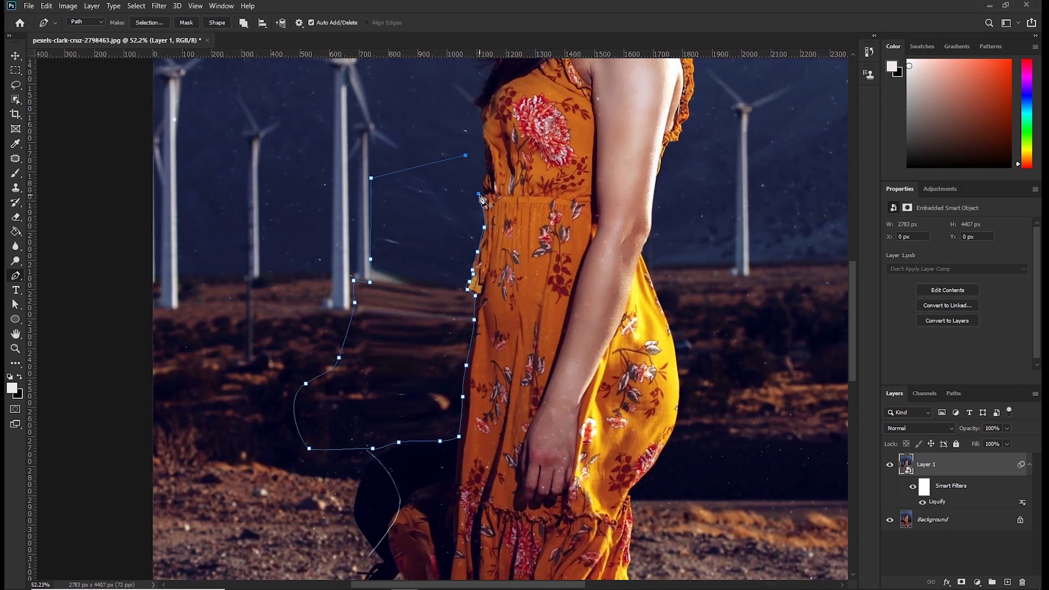
- Convert the closed path into a selection with a 1-pixel feather
right_click(435, 246)
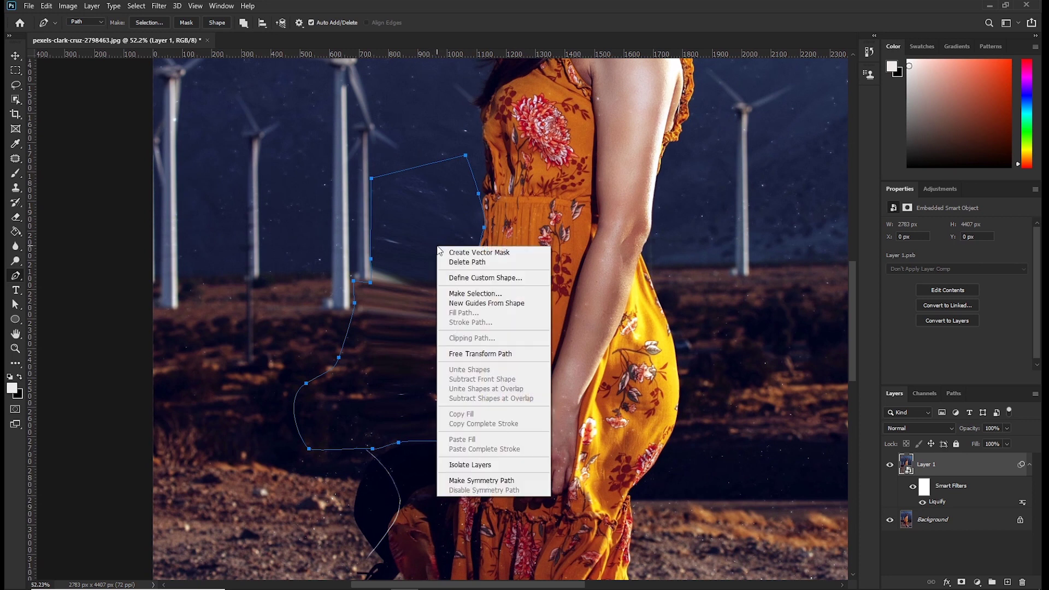
left_click(481, 294)
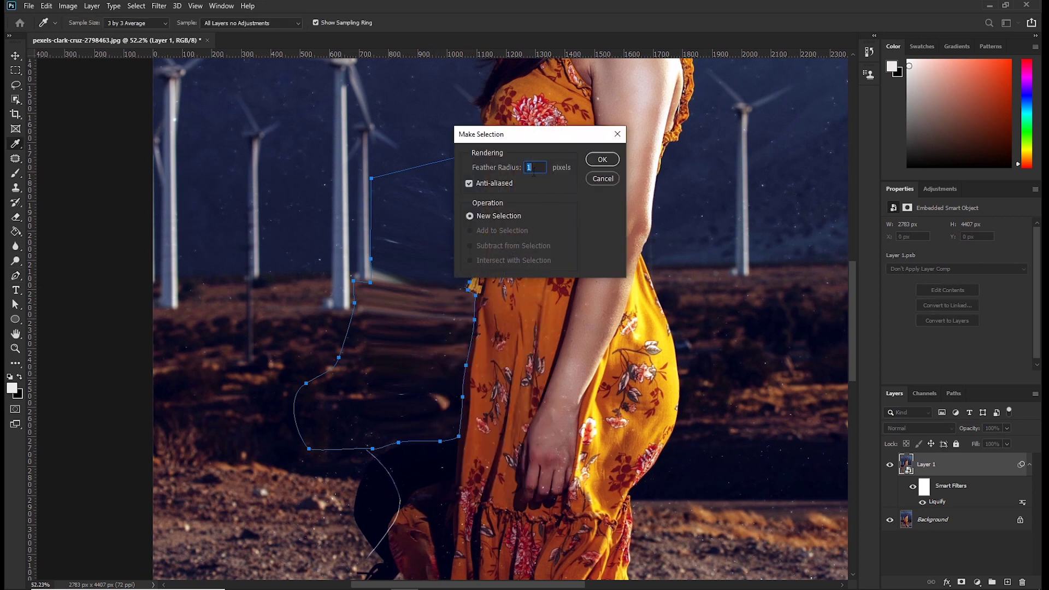
left_click(601, 160)
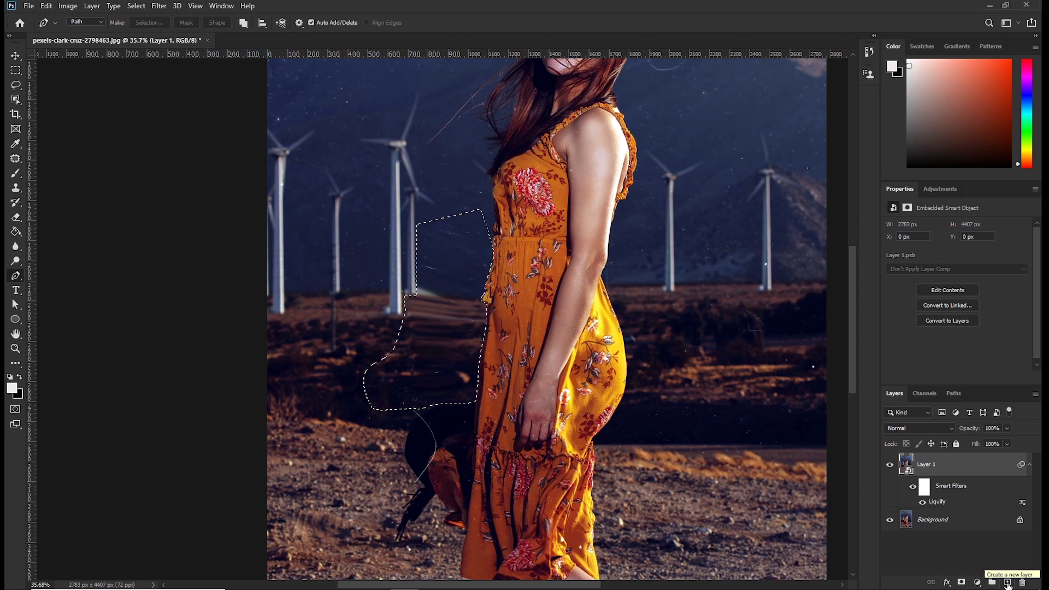
- Create blank Layer 2 above Layer 1 and select the Clone Stamp tool
left_click(1008, 582)
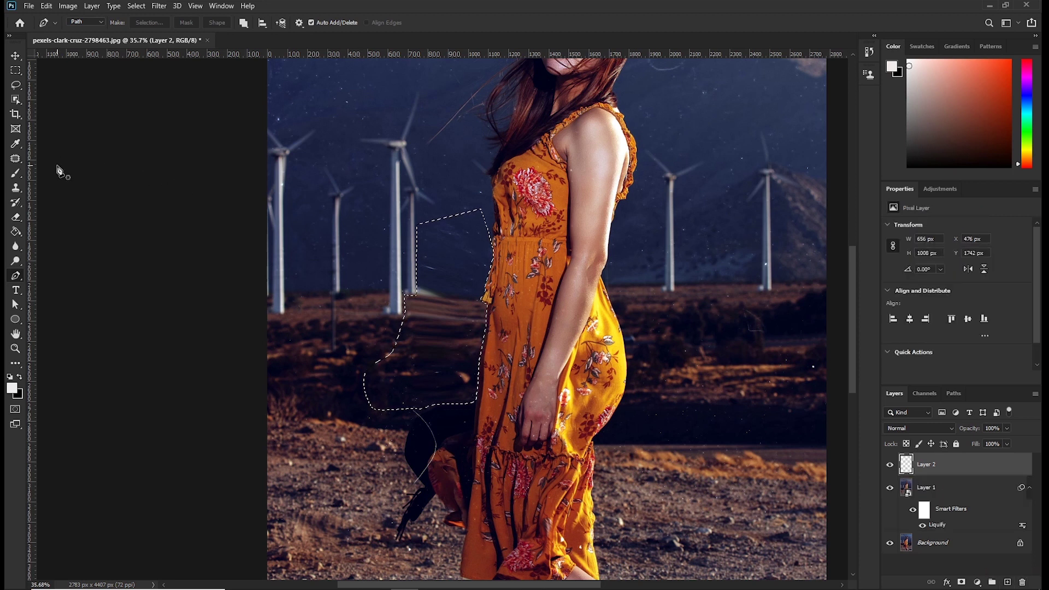
left_click(17, 189)
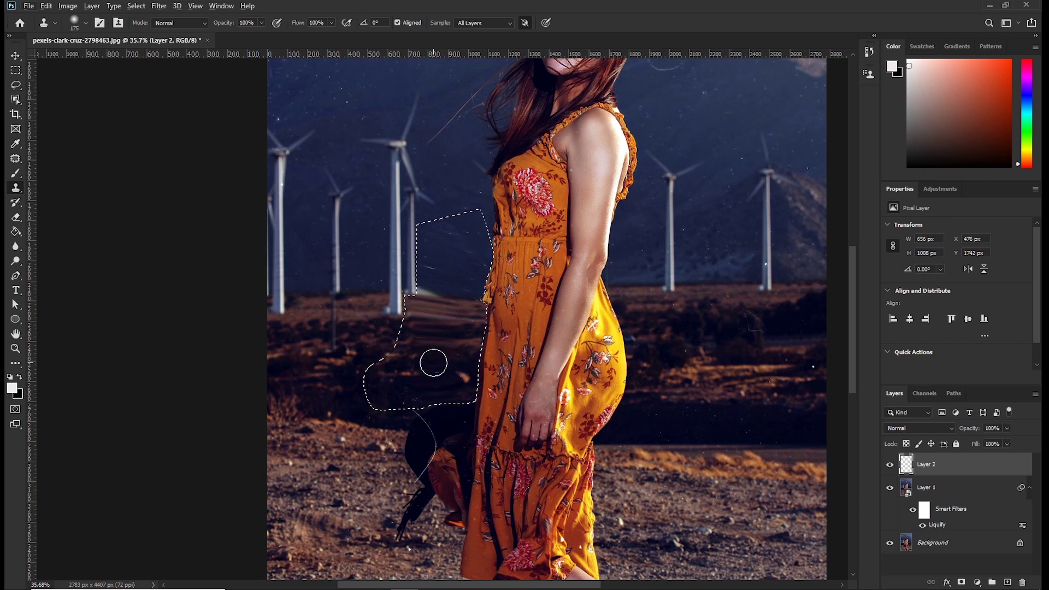
- Sample clean ground as the clone source and paint it over the distorted strip on Layer 2
key("alt")
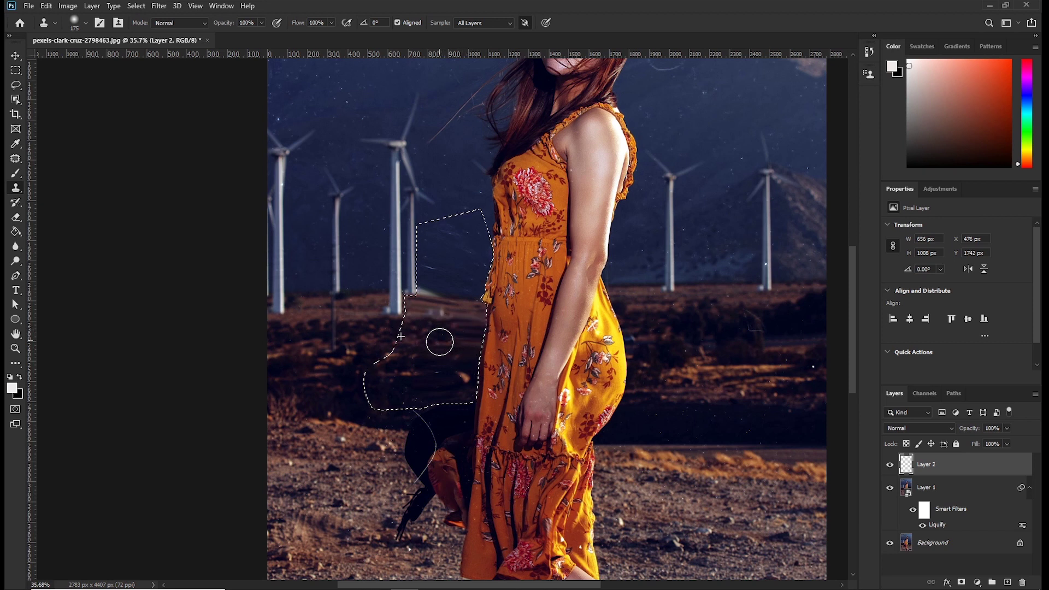
key("alt")
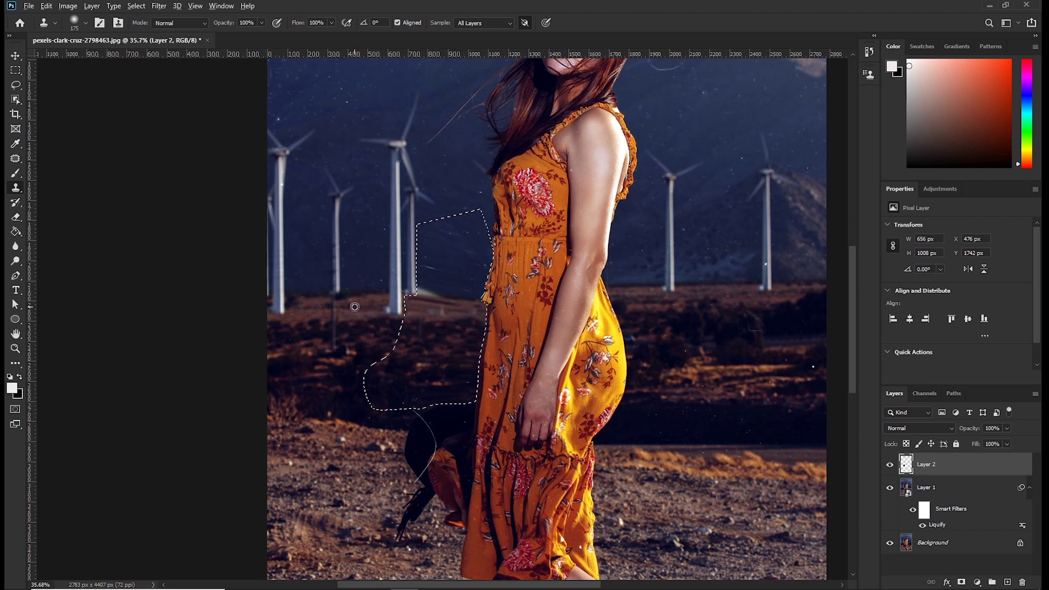
mouse_move(420, 310)
left_mouse_down()
mouse_move(433, 311)
mouse_move(423, 314)
left_mouse_up()
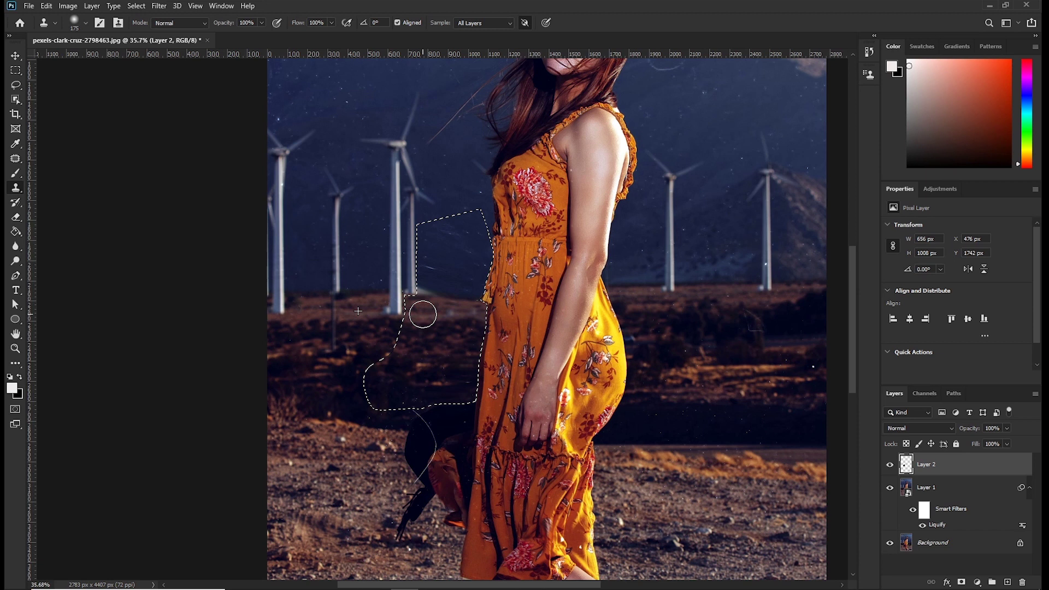
mouse_move(422, 314)
left_mouse_down()
mouse_move(471, 313)
mouse_move(443, 309)
left_mouse_up()
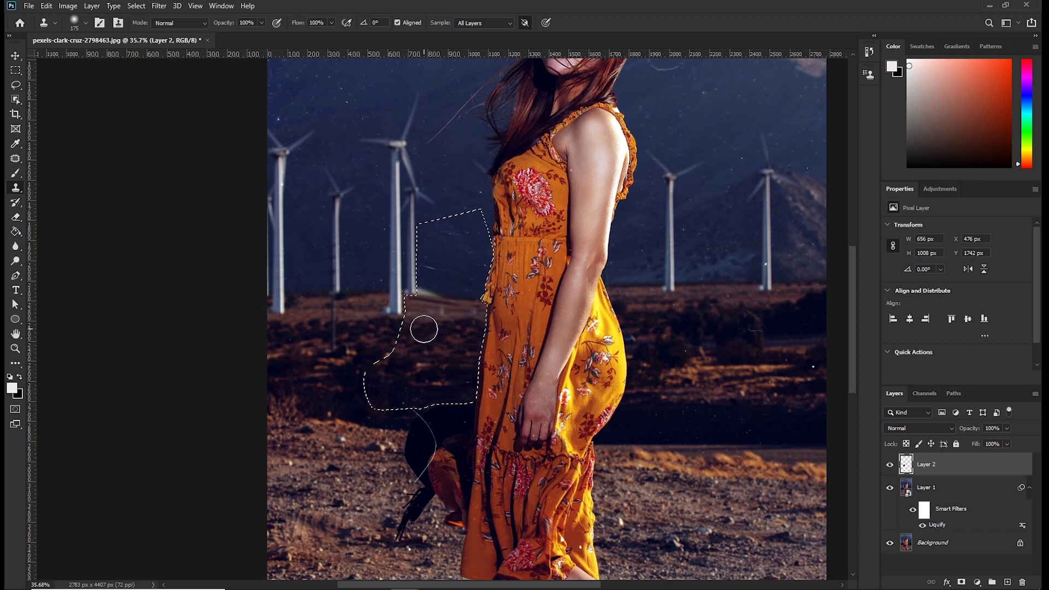
- Clone sky and ground over the distortion next to the dress edge
key("alt")
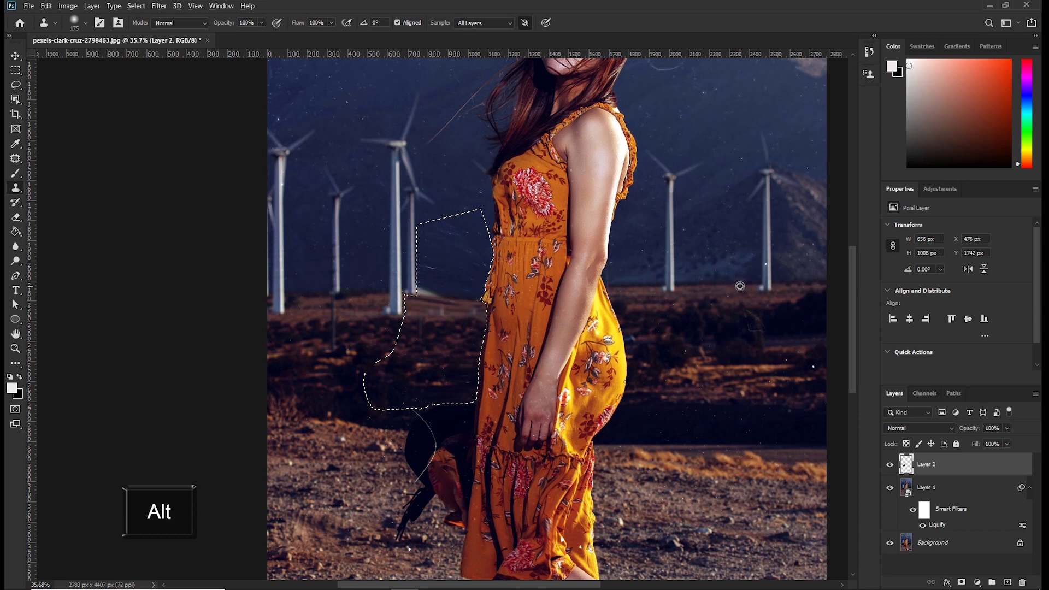
left_click(473, 297)
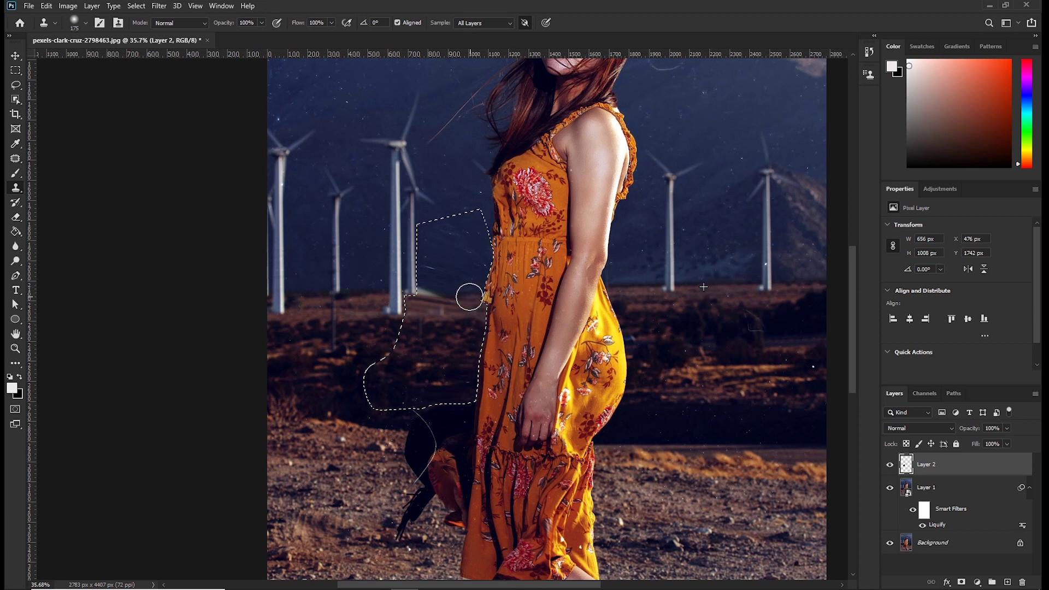
left_click_drag(469, 297, 471, 299)
left_click(744, 286, "alt")
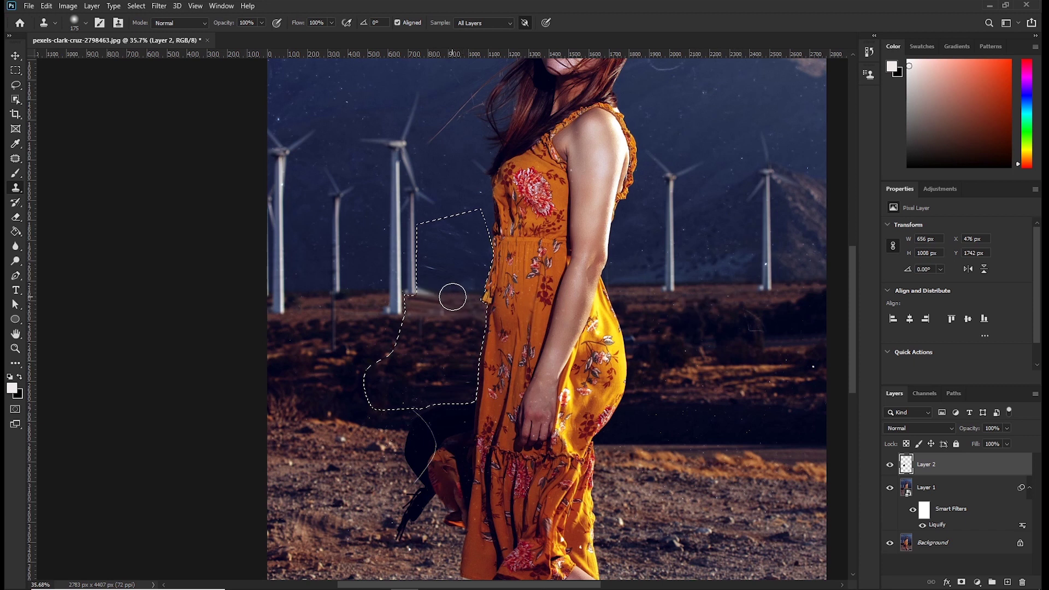
mouse_move(450, 298)
left_mouse_down()
mouse_move(426, 296)
mouse_move(438, 297)
mouse_move(428, 297)
mouse_move(433, 308)
mouse_move(465, 311)
mouse_move(473, 299)
mouse_move(444, 310)
left_mouse_up()
- Clone over the faint pole near the turbines, then clear the selection
scroll(292, 243, "down", 1)
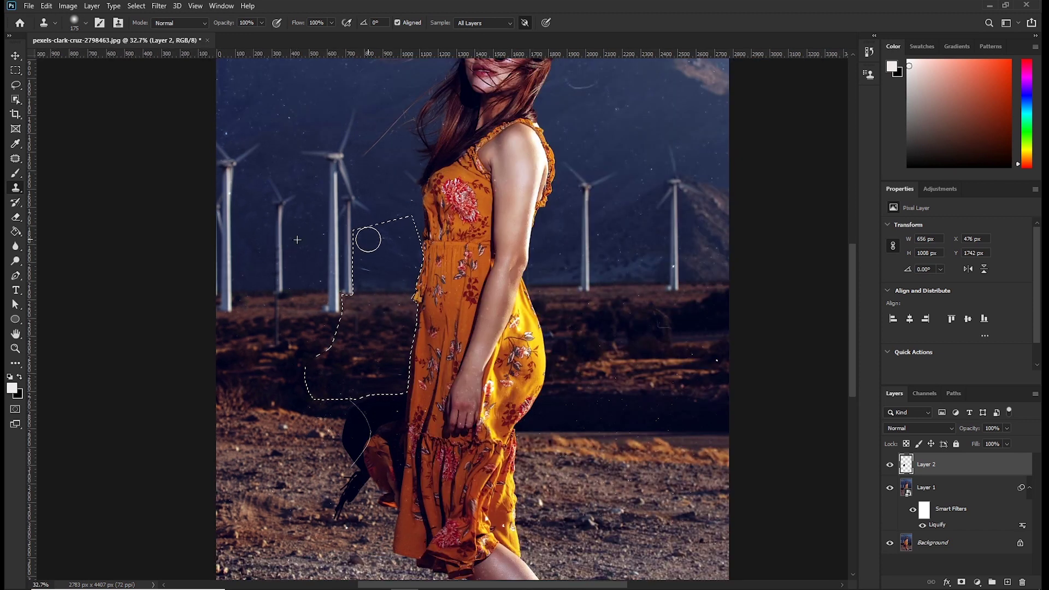
mouse_move(367, 239)
left_mouse_down()
mouse_move(379, 238)
mouse_move(369, 268)
mouse_move(390, 253)
mouse_move(386, 243)
mouse_move(382, 256)
left_mouse_up()
mouse_move(394, 252)
left_mouse_down()
mouse_move(398, 262)
mouse_move(396, 239)
mouse_move(407, 271)
mouse_move(393, 269)
left_mouse_up()
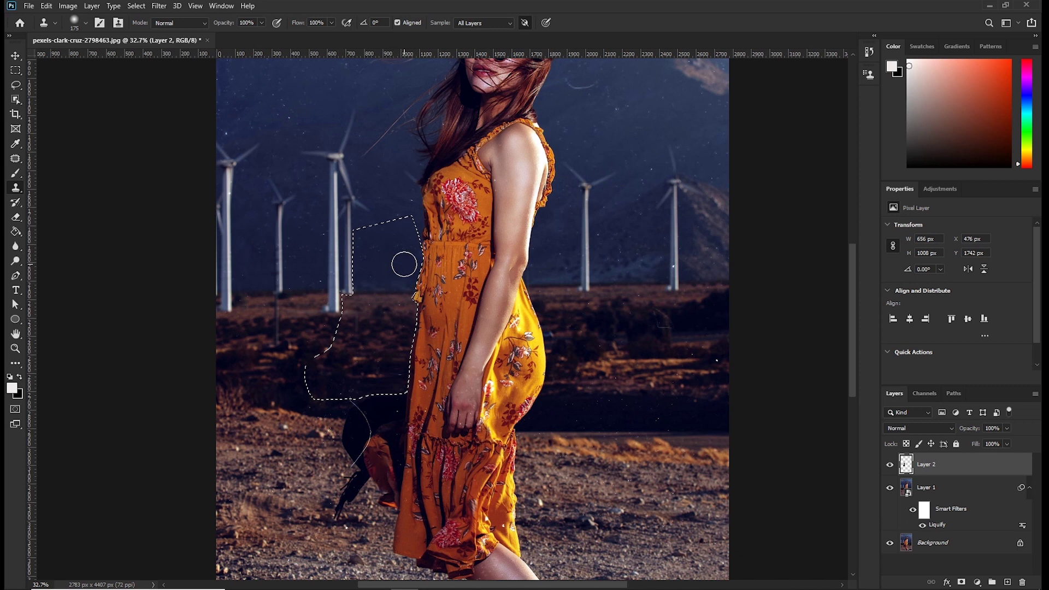
key("ctrl+d")
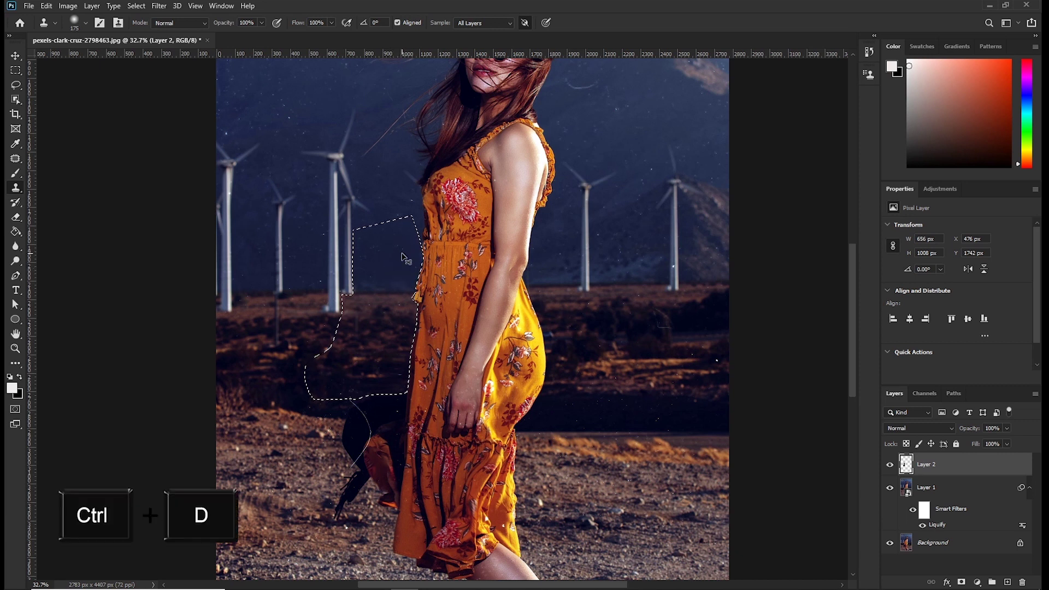
- Toggle Layer 2 off and on to compare the clone patch with the original, leaving it visible
scroll(402, 316, "down", 1)
scroll(403, 316, "down", 4)
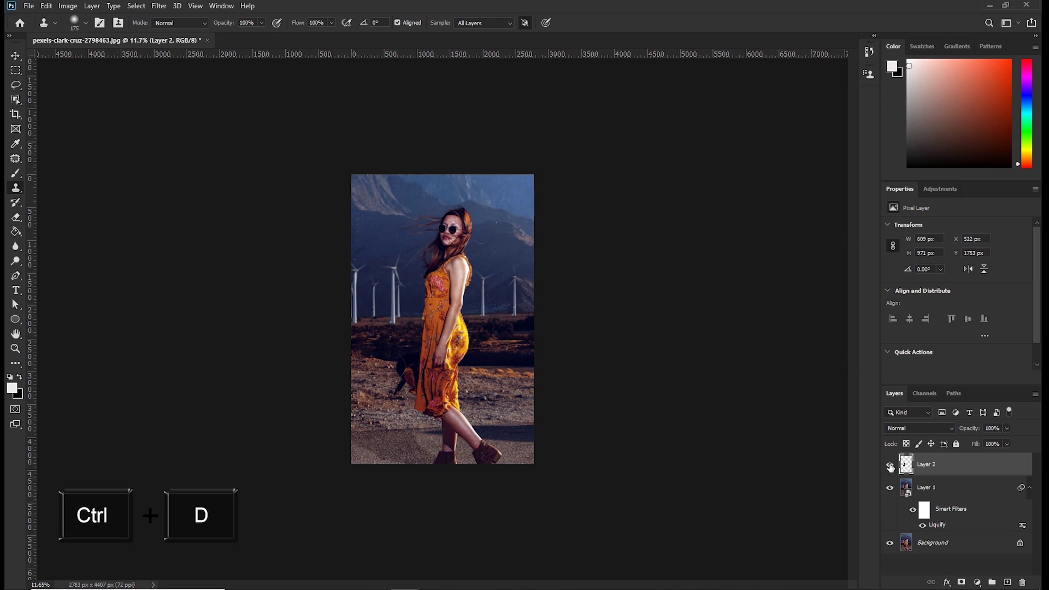
left_click(889, 464)
key("ctrl+plus")
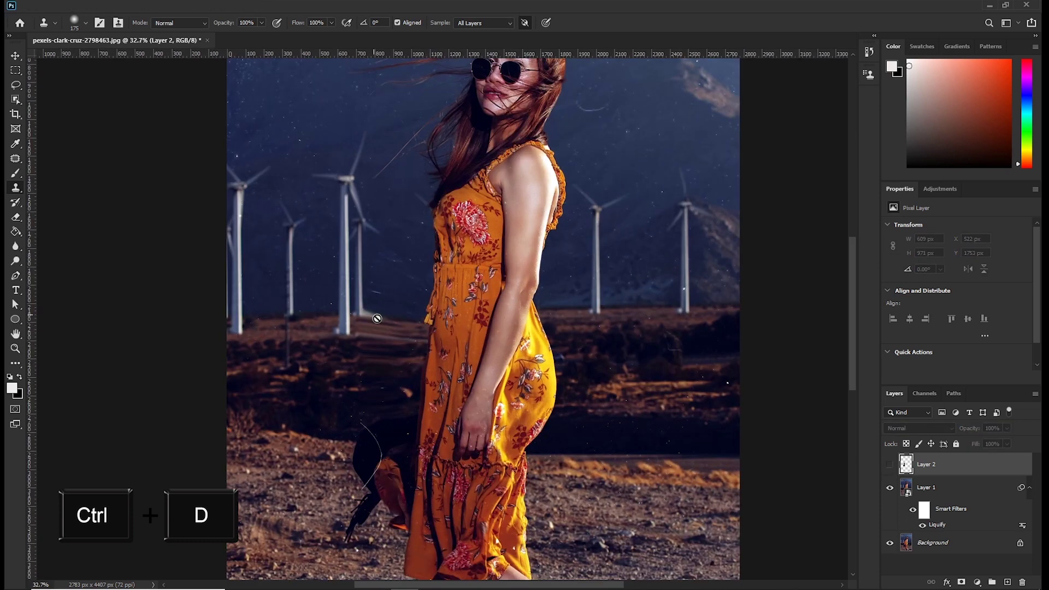
left_click(889, 465)
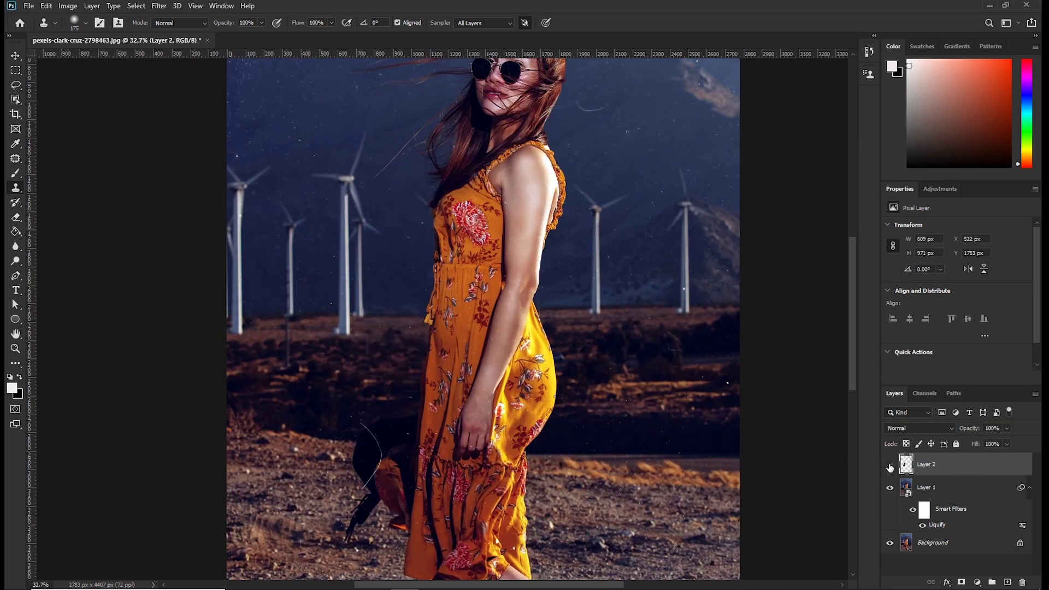
left_click(889, 465)
left_click(889, 465)
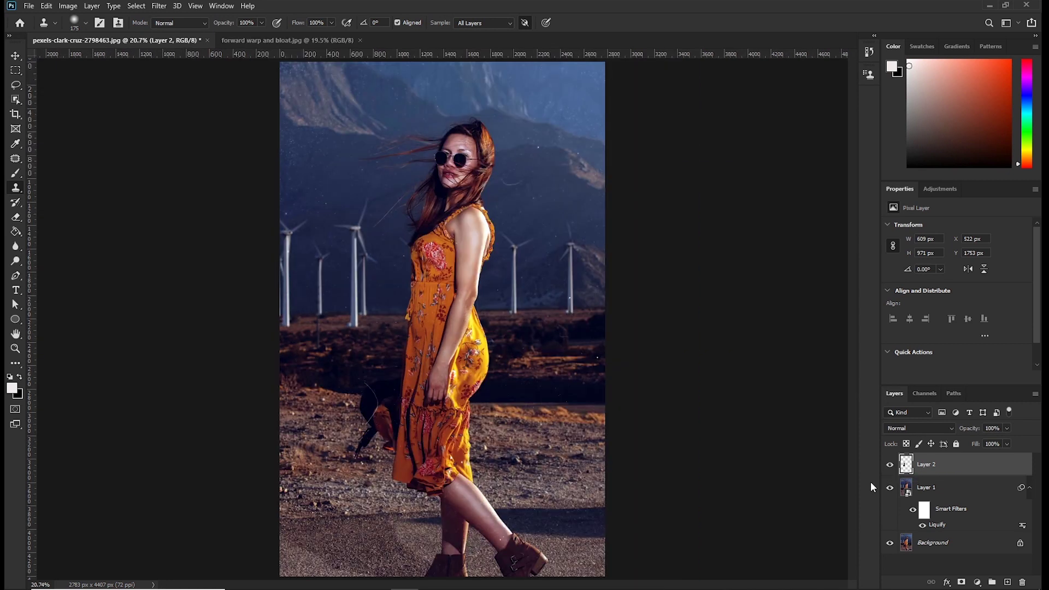
- In the beach photo, duplicate Background to Layer 1 and convert Layer 1 to a Smart Object
left_click(315, 40)
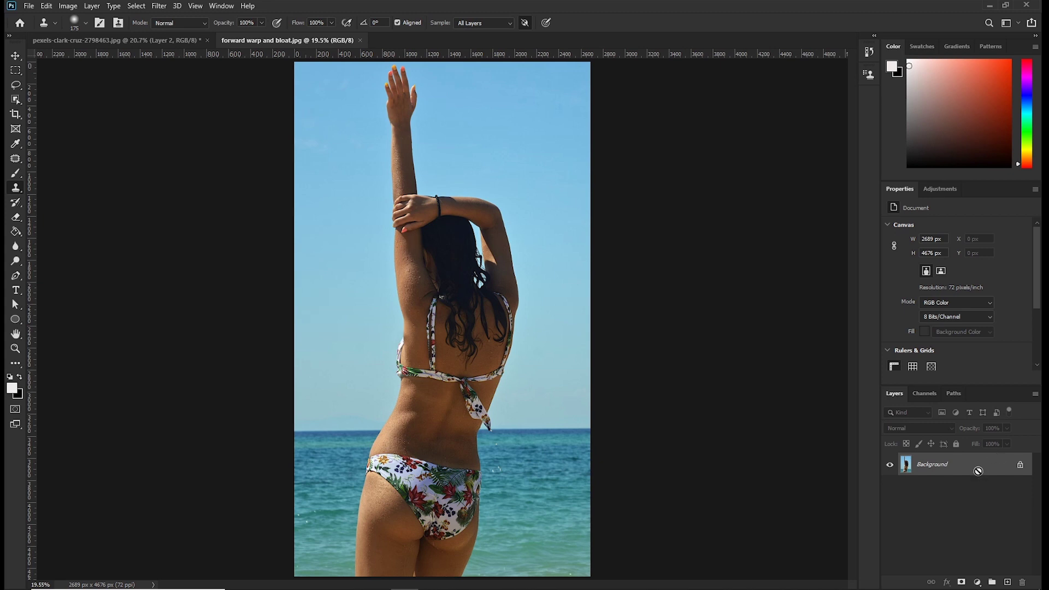
key("ctrl+j")
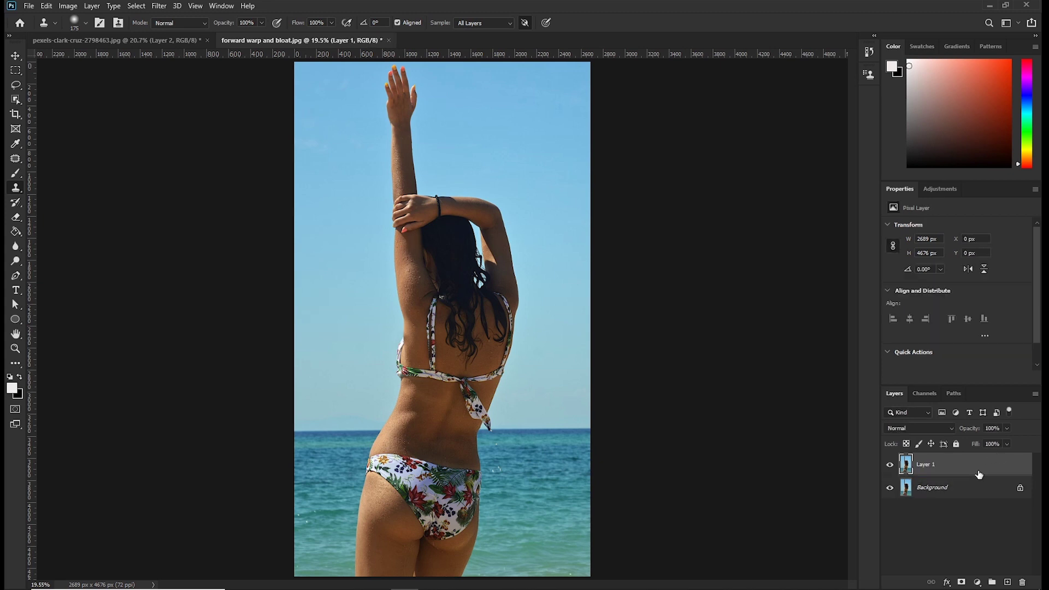
right_click(948, 469)
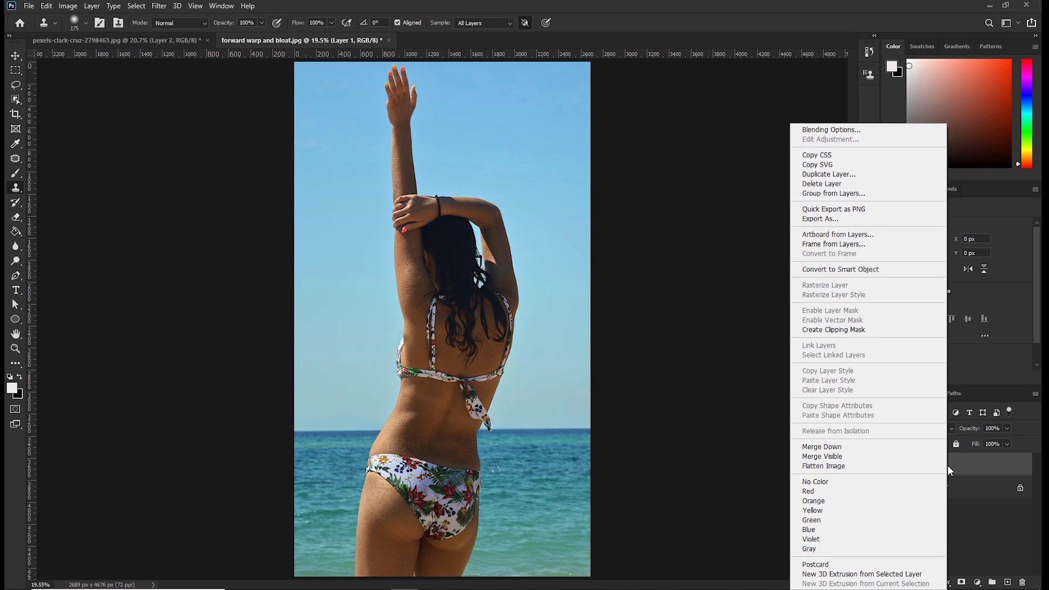
left_click(850, 271)
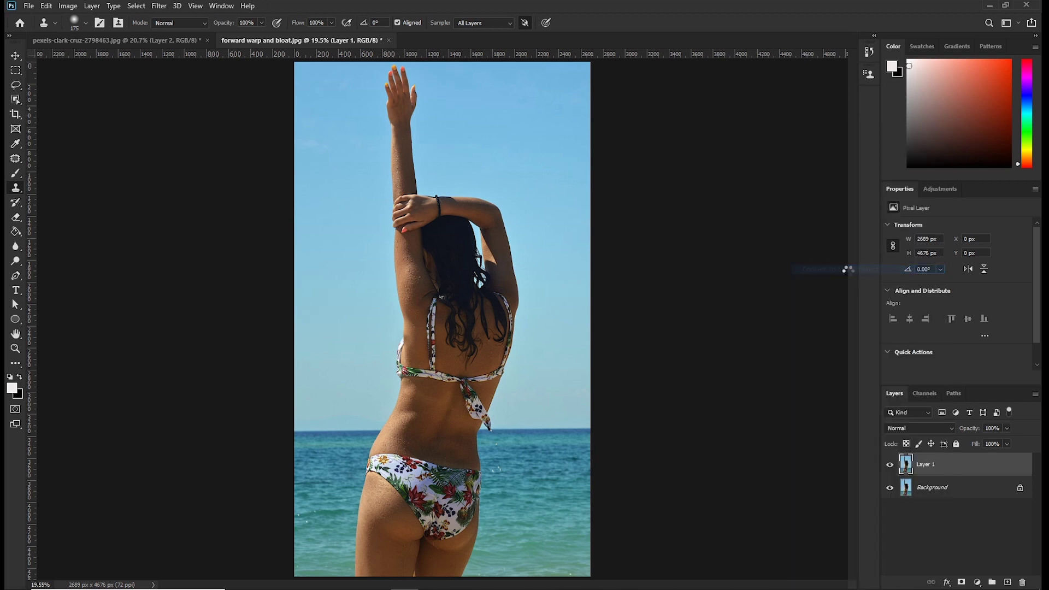
left_click(162, 6)
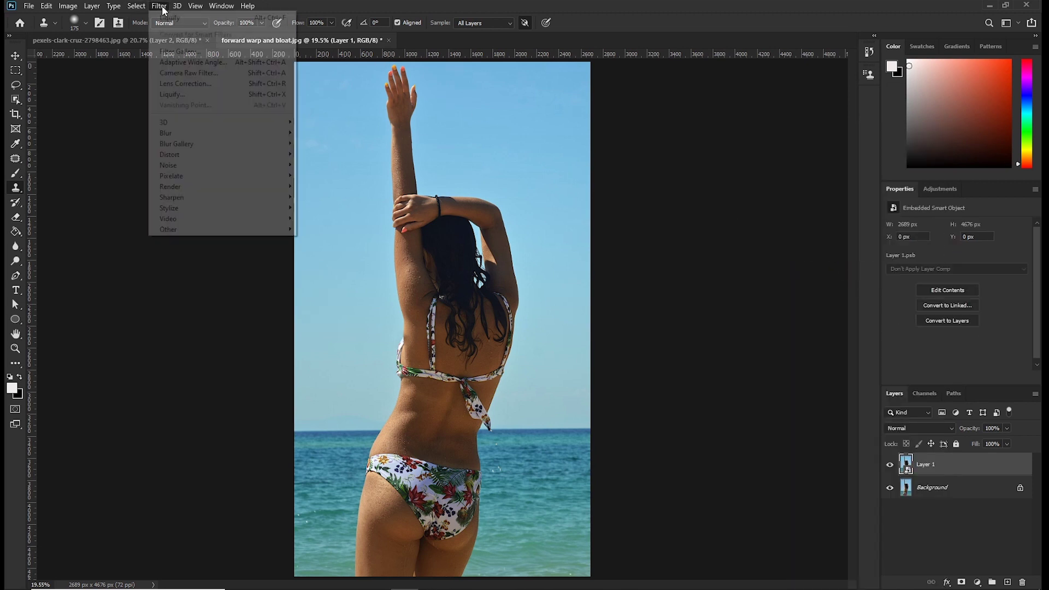
- In Liquify, push the hip inward with a size-1000 Forward Warp brush, then resize it to 400
left_click(183, 94)
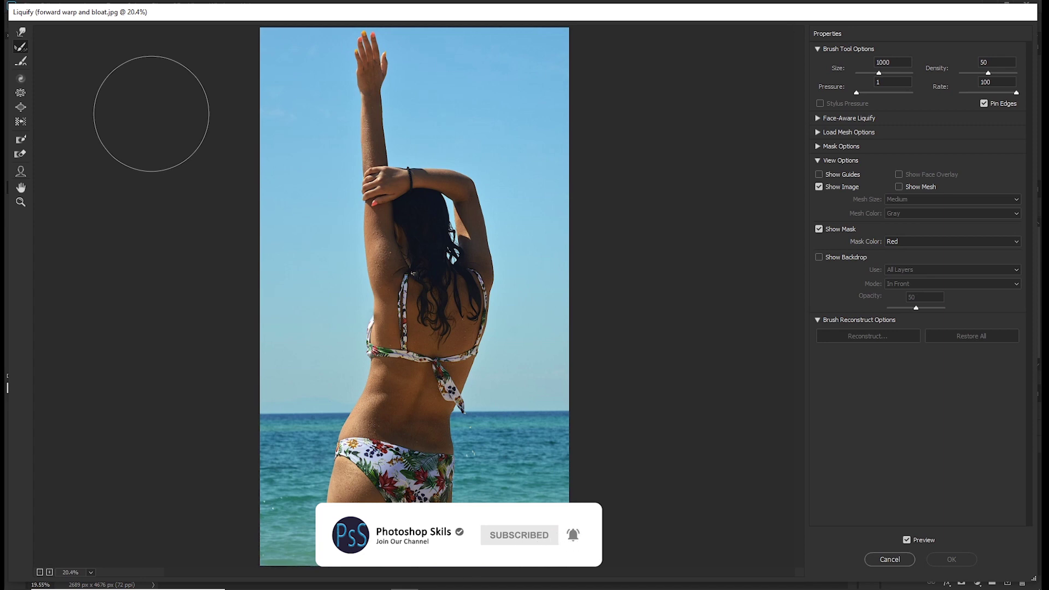
left_click(21, 32)
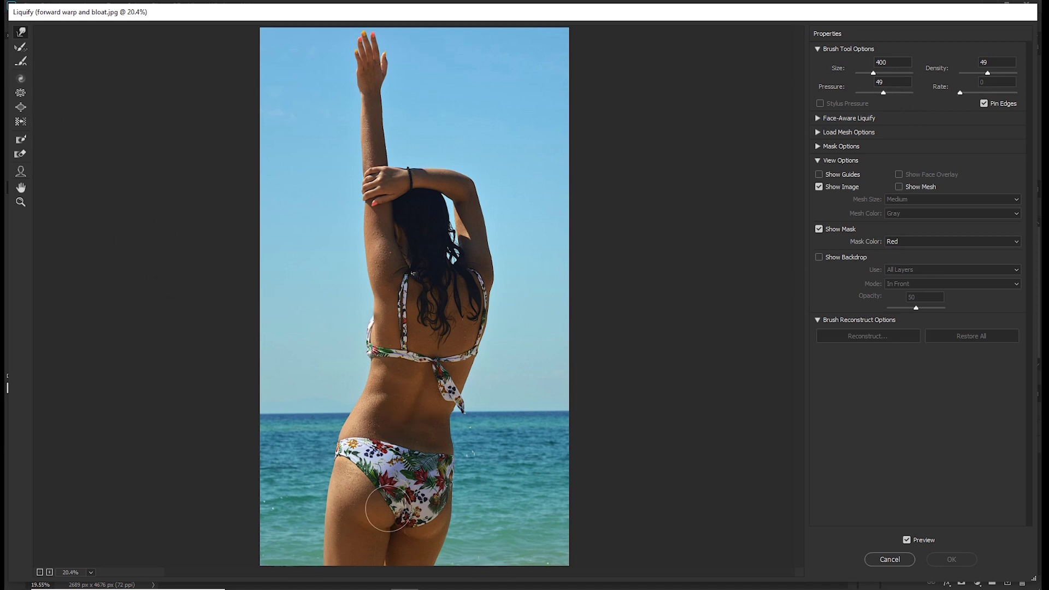
key("bracketright")
key("bracketright")
key("bracketright")
key("bracketright")
key("bracketright")
key("bracketright")
key("bracketright")
key("bracketright")
mouse_move(349, 491)
left_mouse_down()
mouse_move(457, 513)
mouse_move(452, 501)
mouse_move(477, 498)
mouse_move(448, 495)
mouse_move(473, 494)
mouse_move(461, 503)
mouse_move(491, 491)
left_mouse_up()
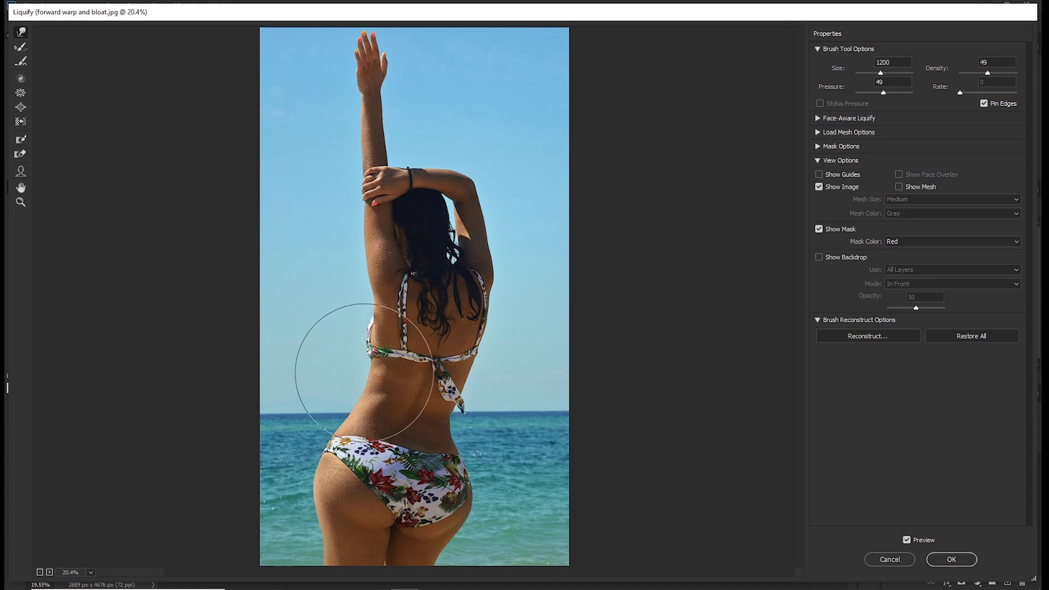
key("[")
key("[")
key("[")
key("[")
key("[")
key("[")
key("[")
key("[")
key("[")
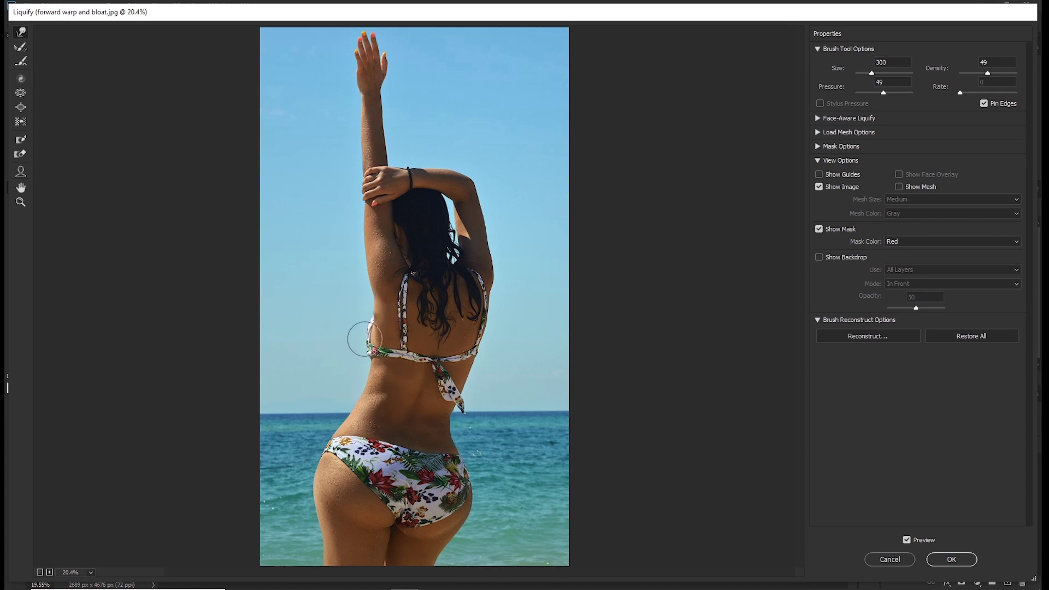
key("bracketright")
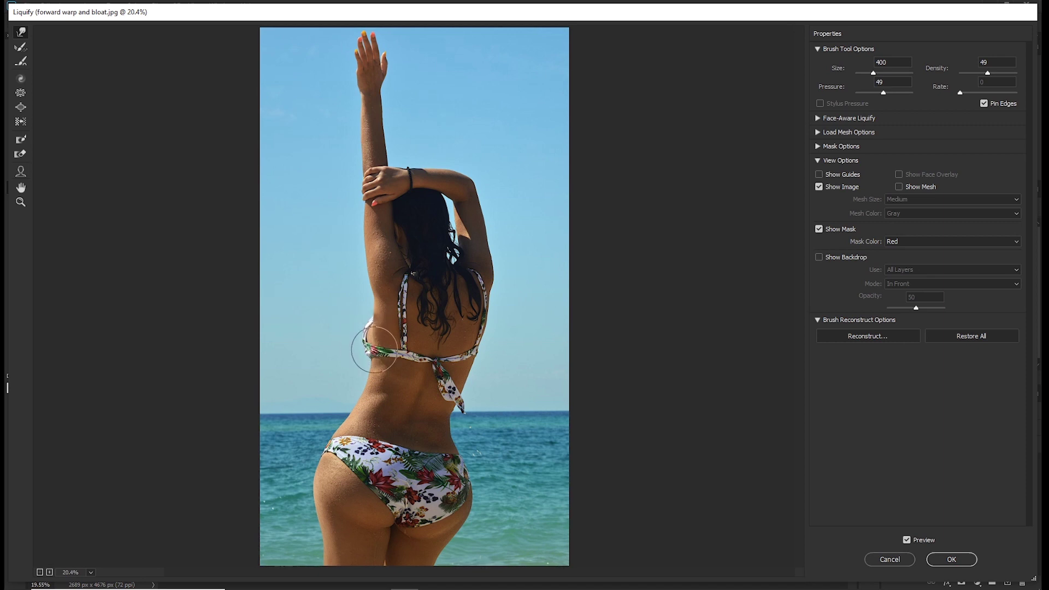
- Bloat the hips with a size-800 Bloat brush, then set Forward Warp to size 800
left_click(20, 108)
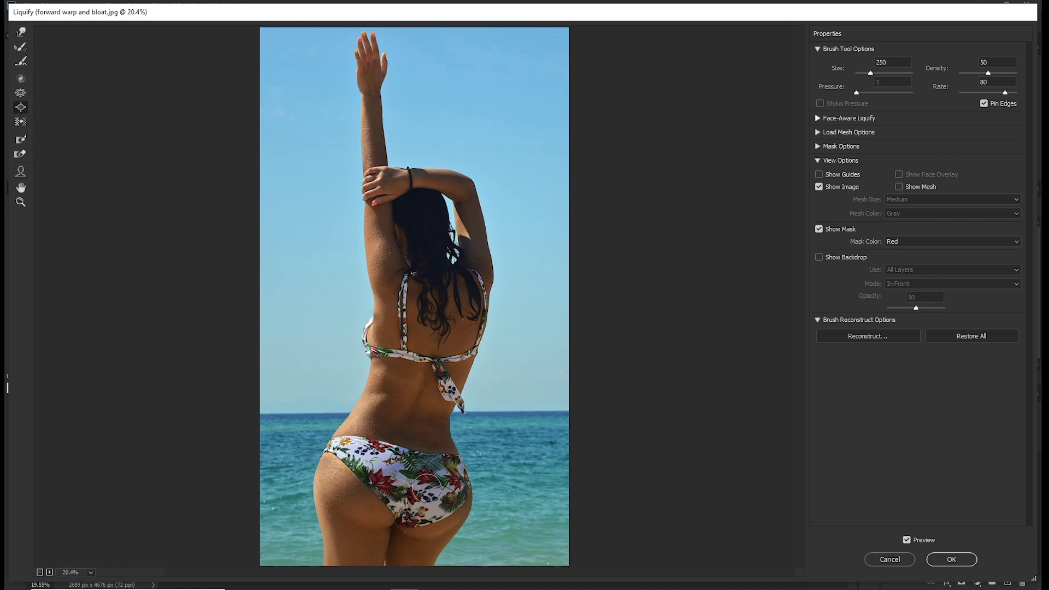
key("bracketright")
key("bracketright")
key("bracketright")
key("bracketright")
key("bracketright")
key("bracketright")
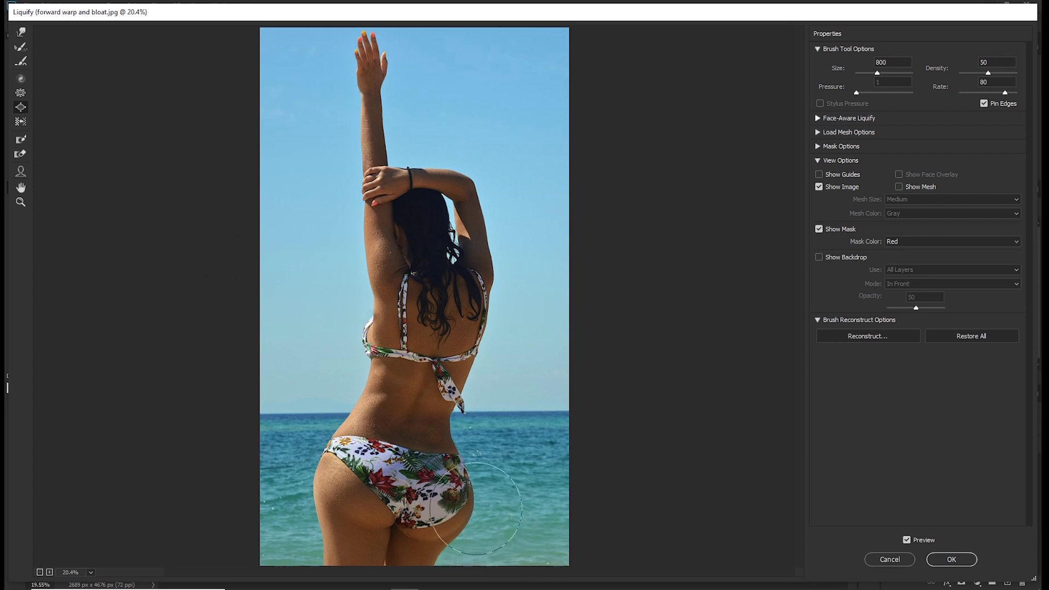
left_click(20, 32)
key("bracketright")
key("bracketright")
key("bracketright")
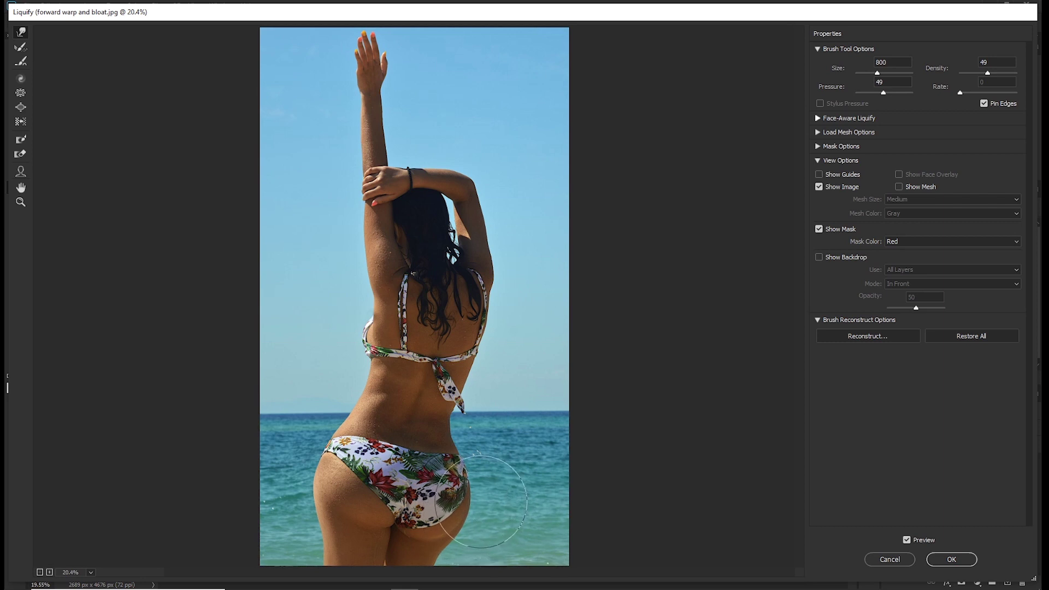
left_click(950, 559)
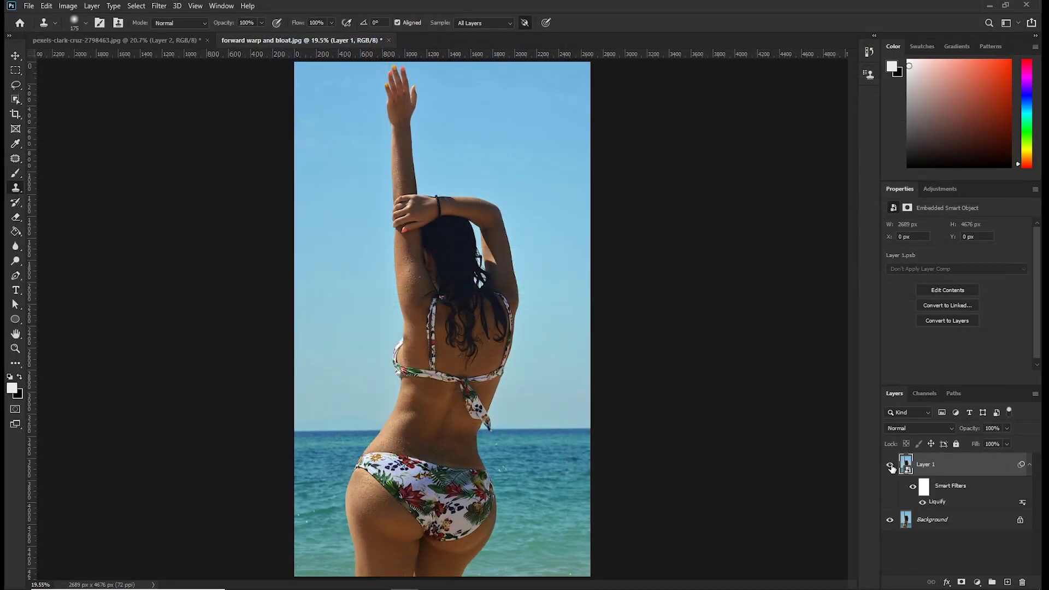
left_click(891, 466)
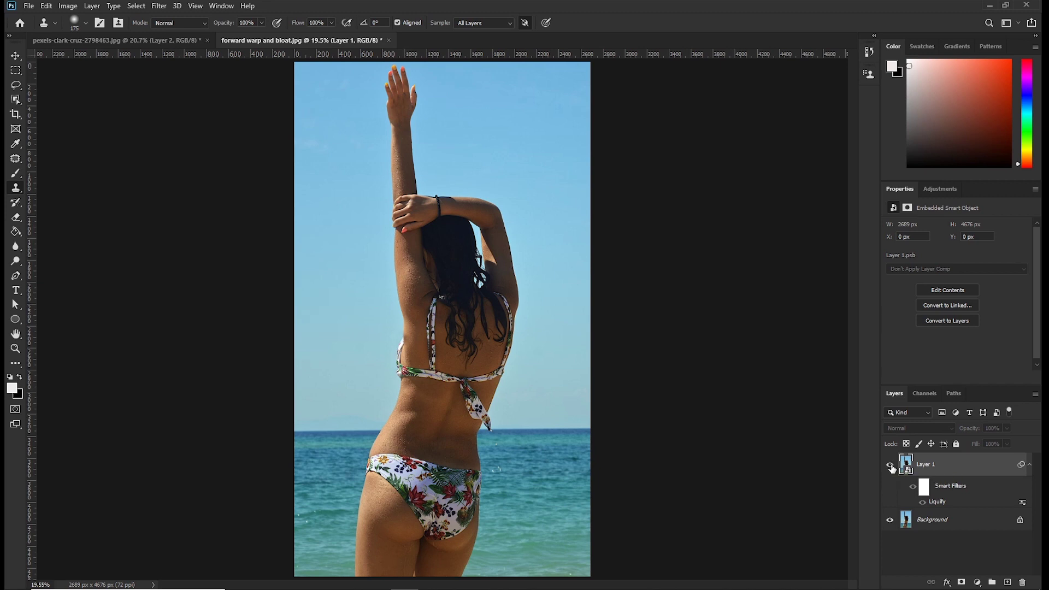
left_click(891, 466)
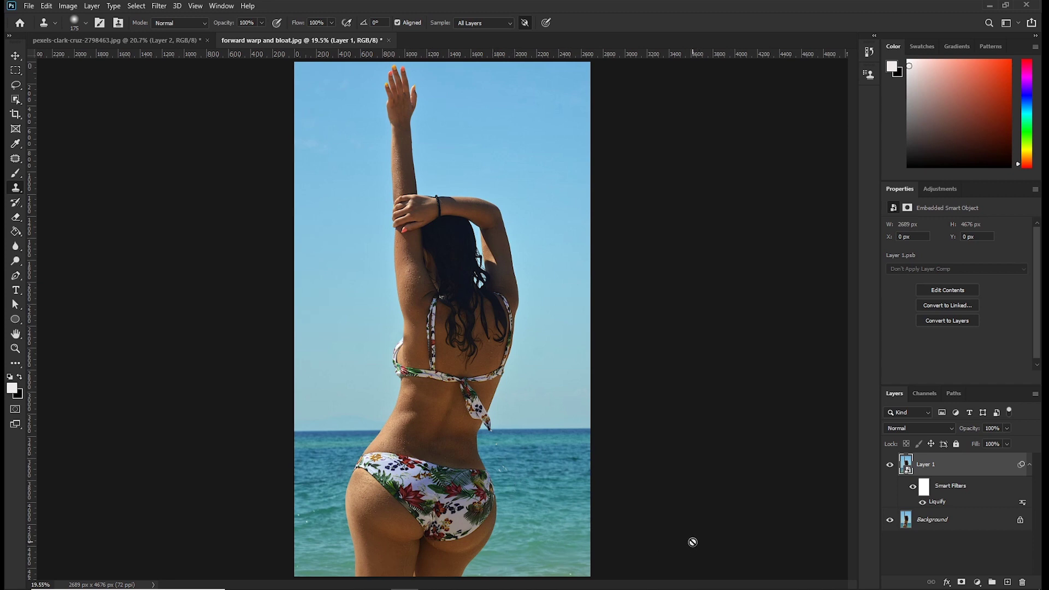
- Add a layer mask to Layer 1 and choose a size-800 Brush
left_click(962, 583)
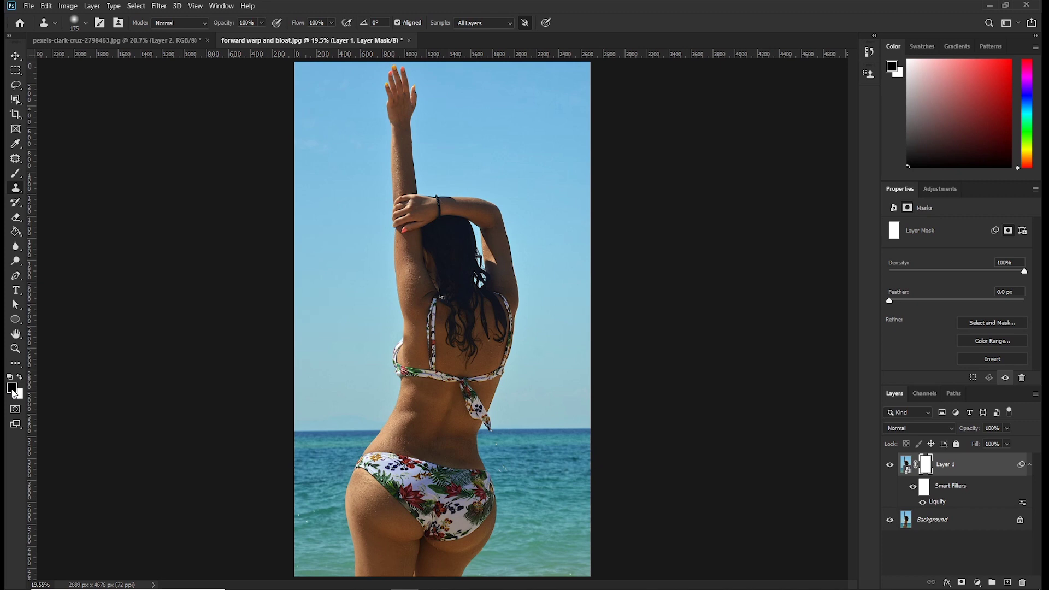
left_click(19, 177)
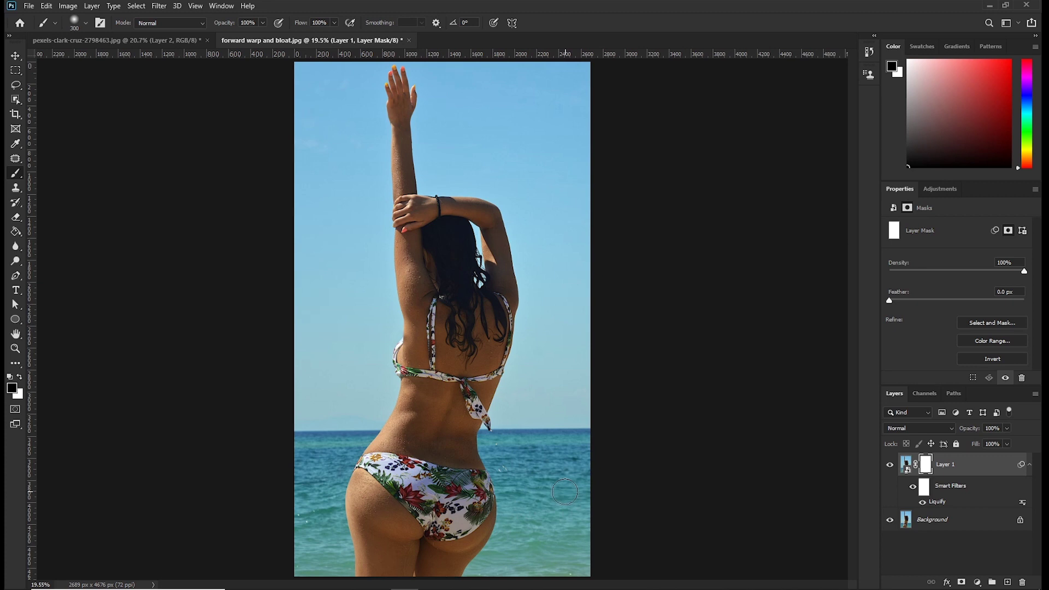
key("bracketright")
key("bracketright")
key("bracketright")
key("bracketright")
key("bracketright")
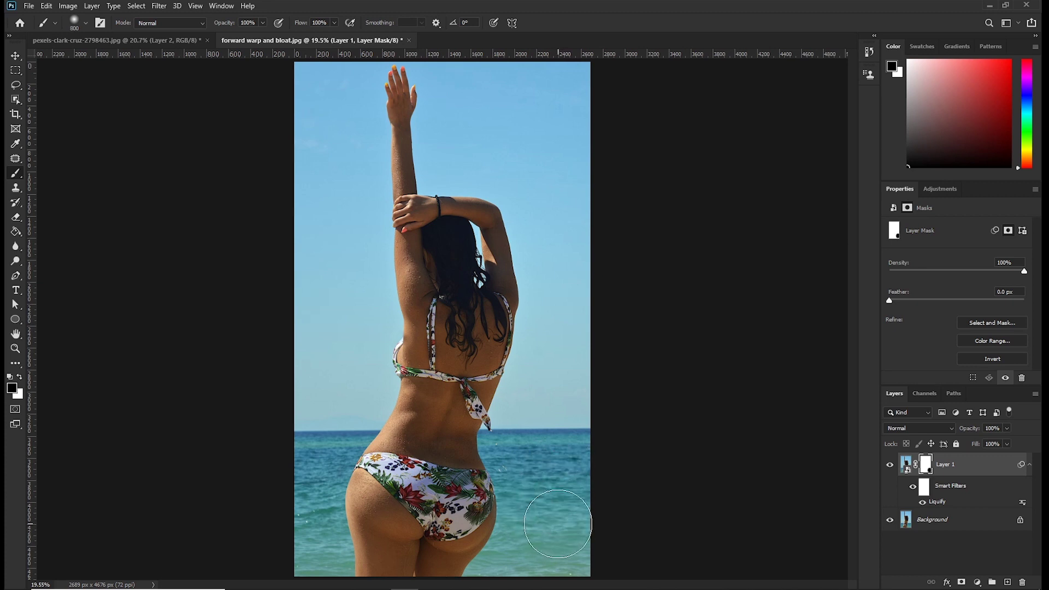
- Shrink the brush to 250 and paint black along the hip edge to hide the warped sea
scroll(535, 508, "up", 5)
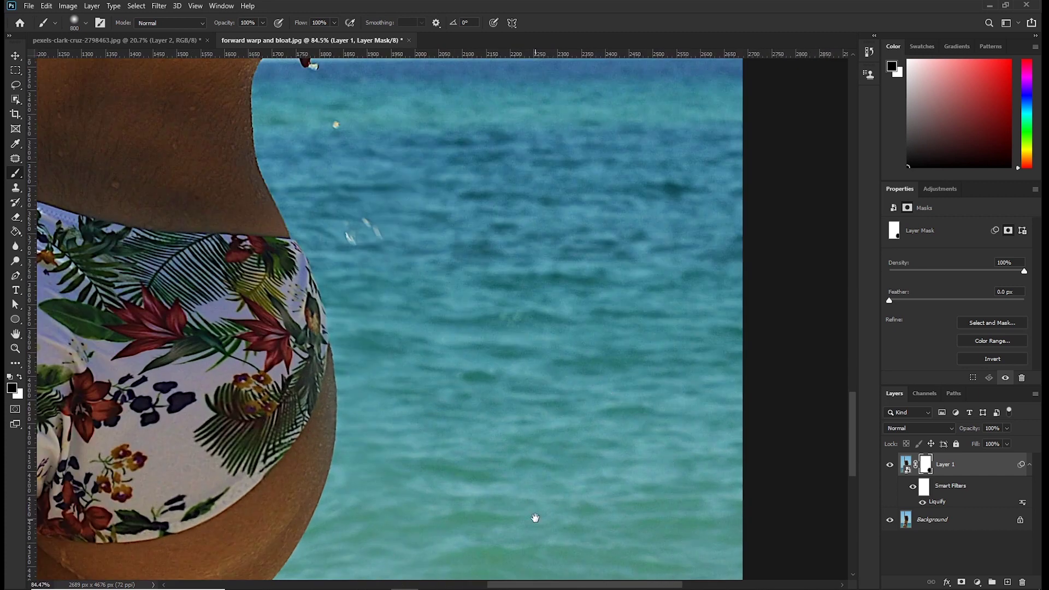
left_click_drag(533, 507, 542, 241)
key("bracketleft")
key("bracketleft")
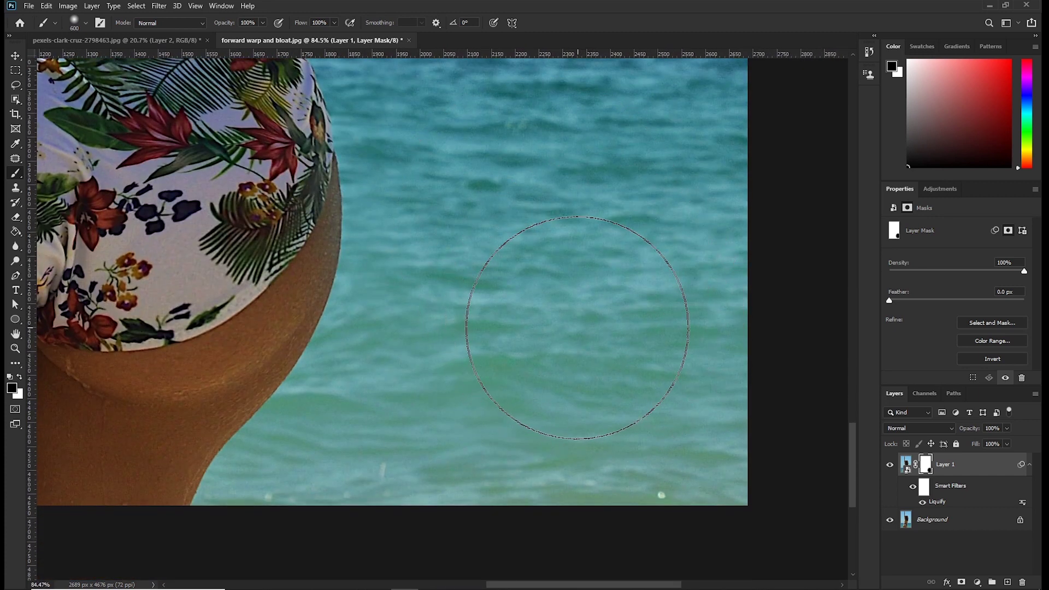
key("bracketleft")
key("bracketleft")
key("bracketleft")
key("bracketleft")
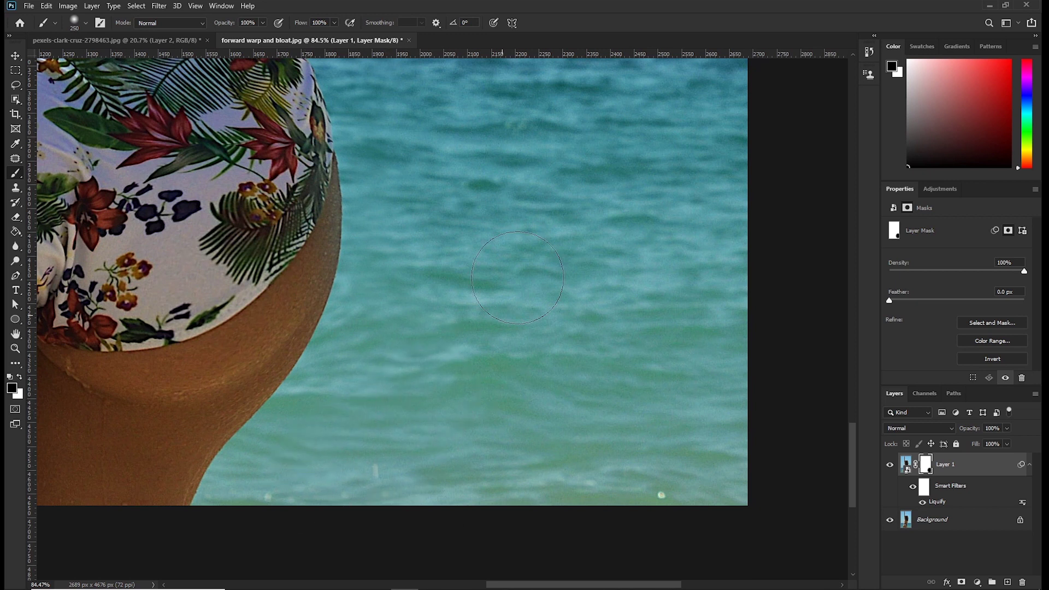
scroll(513, 273, "up", 2)
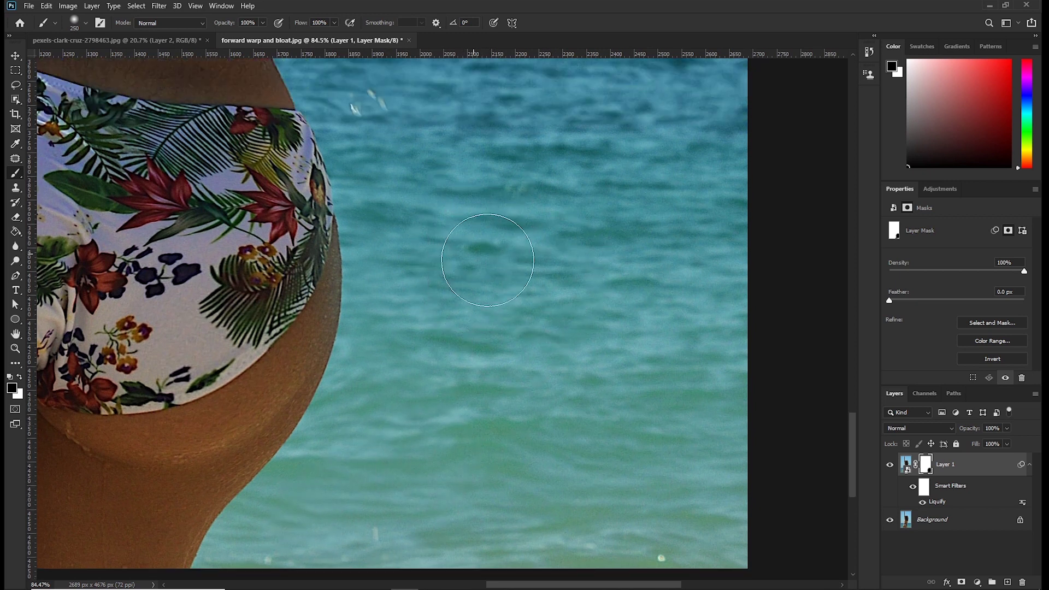
left_click_drag(337, 311, 199, 409)
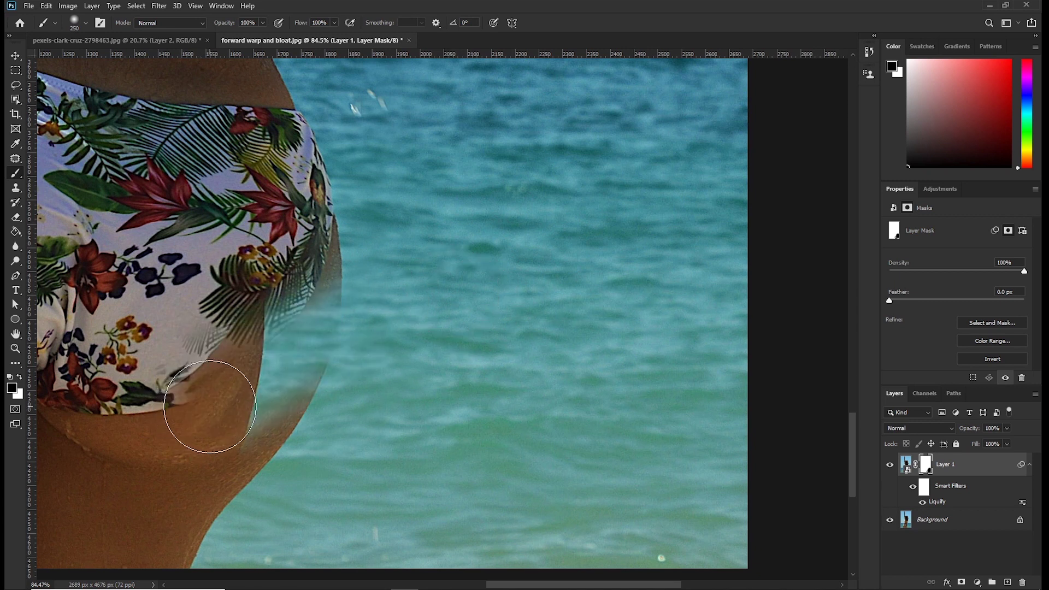
left_click(19, 377)
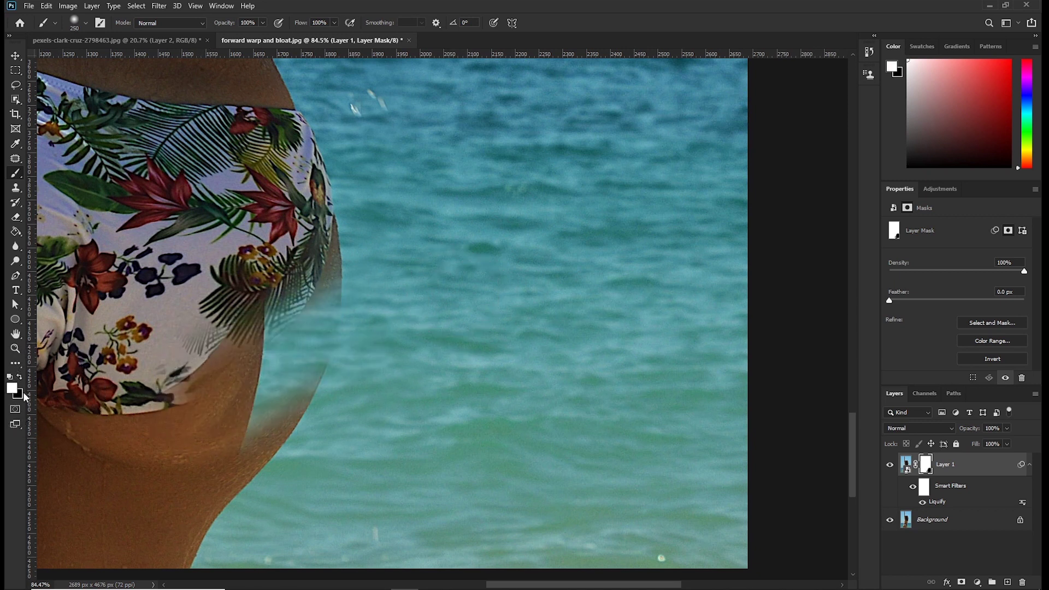
- Paint white along the hip on the mask to restore it, then shrink the brush to 100
mouse_move(324, 381)
left_mouse_down()
mouse_move(259, 420)
mouse_move(300, 305)
mouse_move(287, 330)
mouse_move(299, 253)
mouse_move(246, 418)
mouse_move(281, 314)
mouse_move(280, 280)
mouse_move(260, 329)
mouse_move(285, 203)
mouse_move(277, 180)
mouse_move(265, 372)
mouse_move(241, 433)
left_mouse_up()
key("x")
scroll(433, 387, "down", 5)
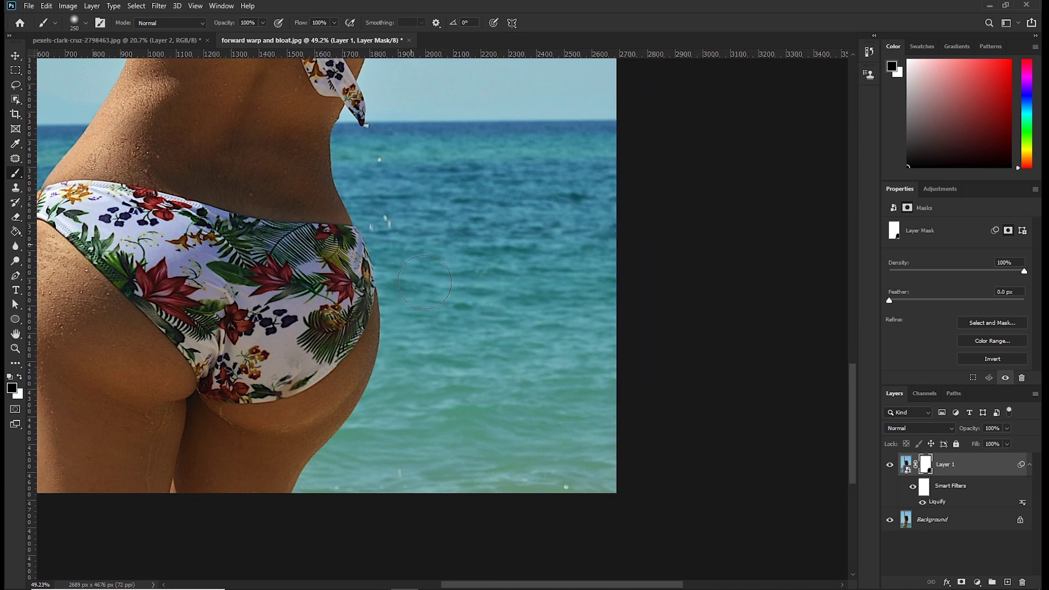
scroll(480, 284, "left", 10)
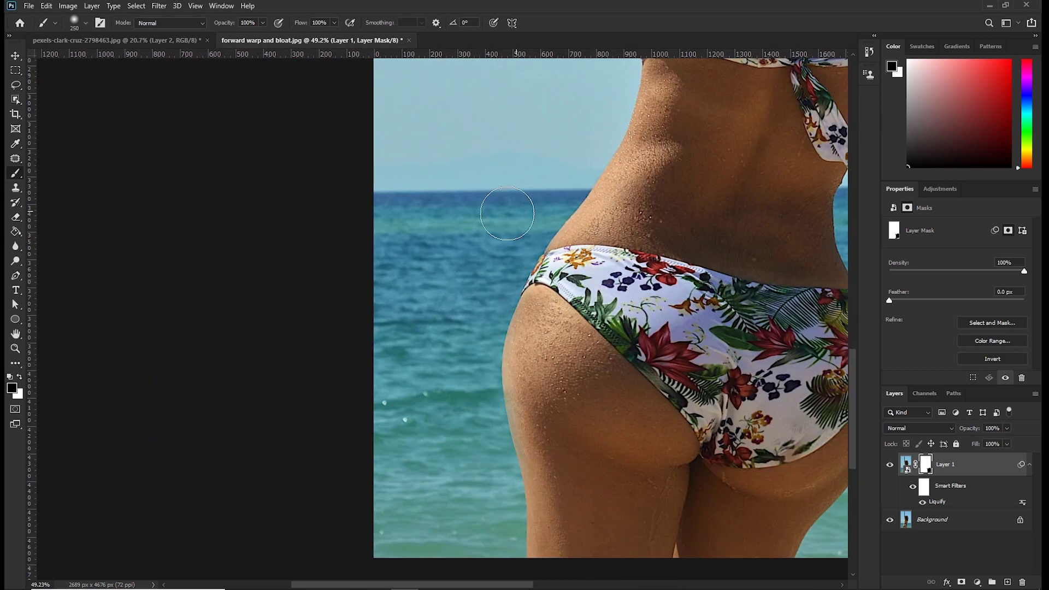
key("bracketleft")
key("bracketleft")
key("bracketleft")
key("bracketleft")
key("x")
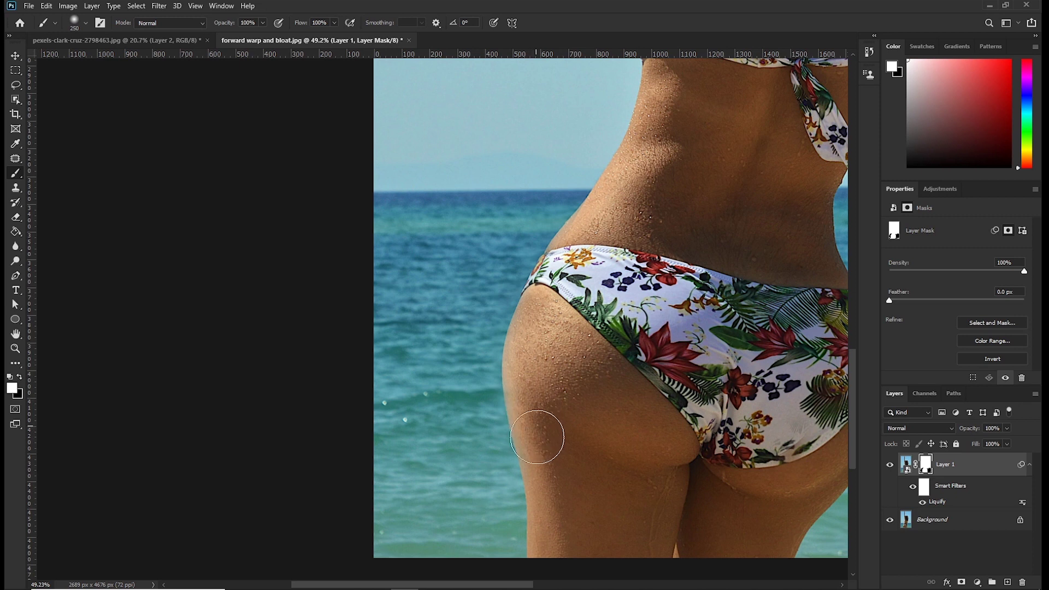
key("bracketleft")
key("x")
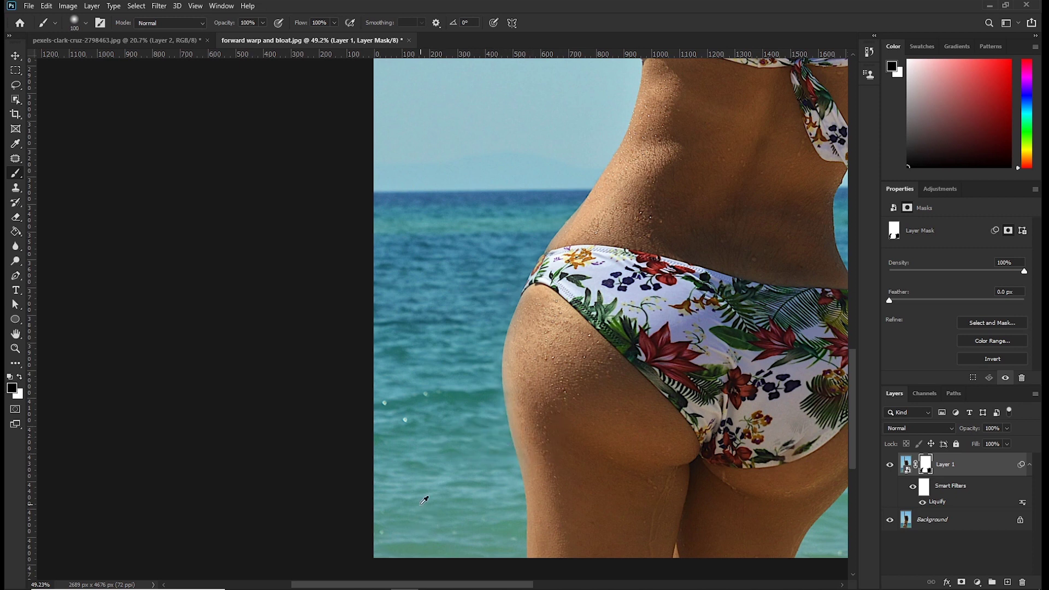
scroll(499, 295, "down", 5)
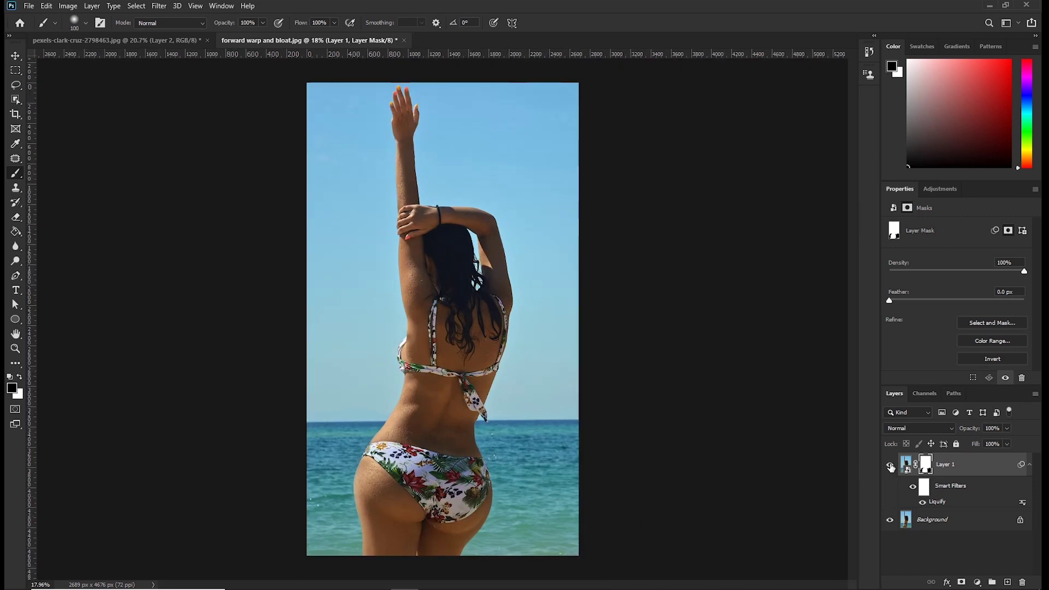
left_click(889, 466)
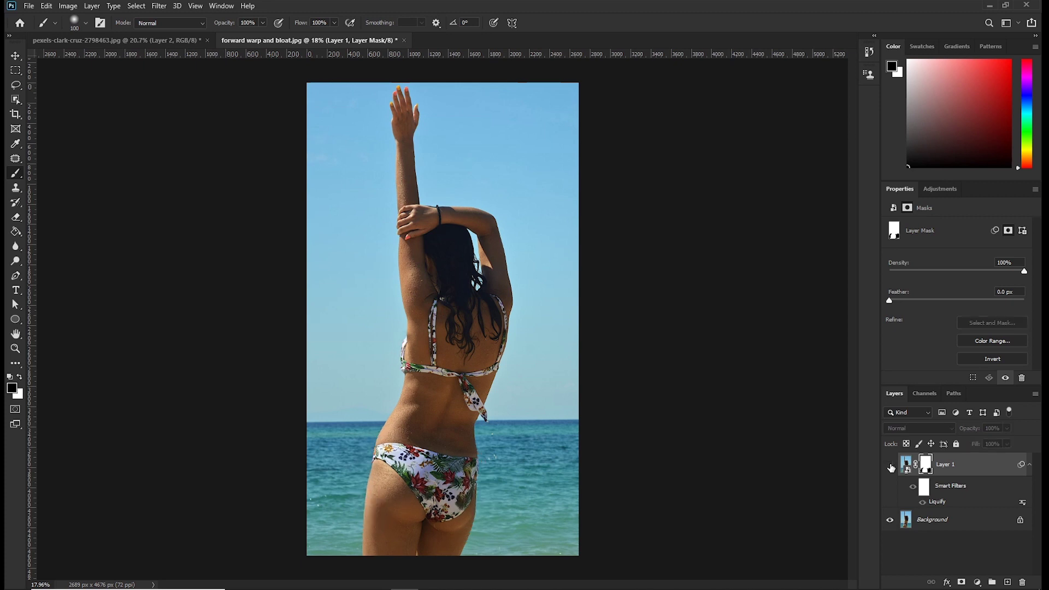
left_click(890, 466)
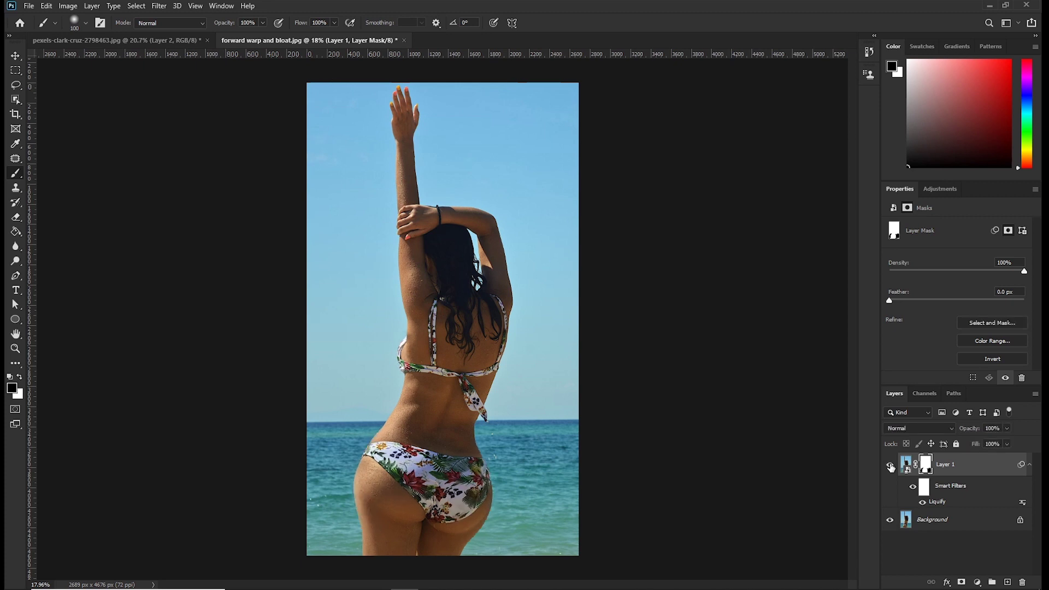